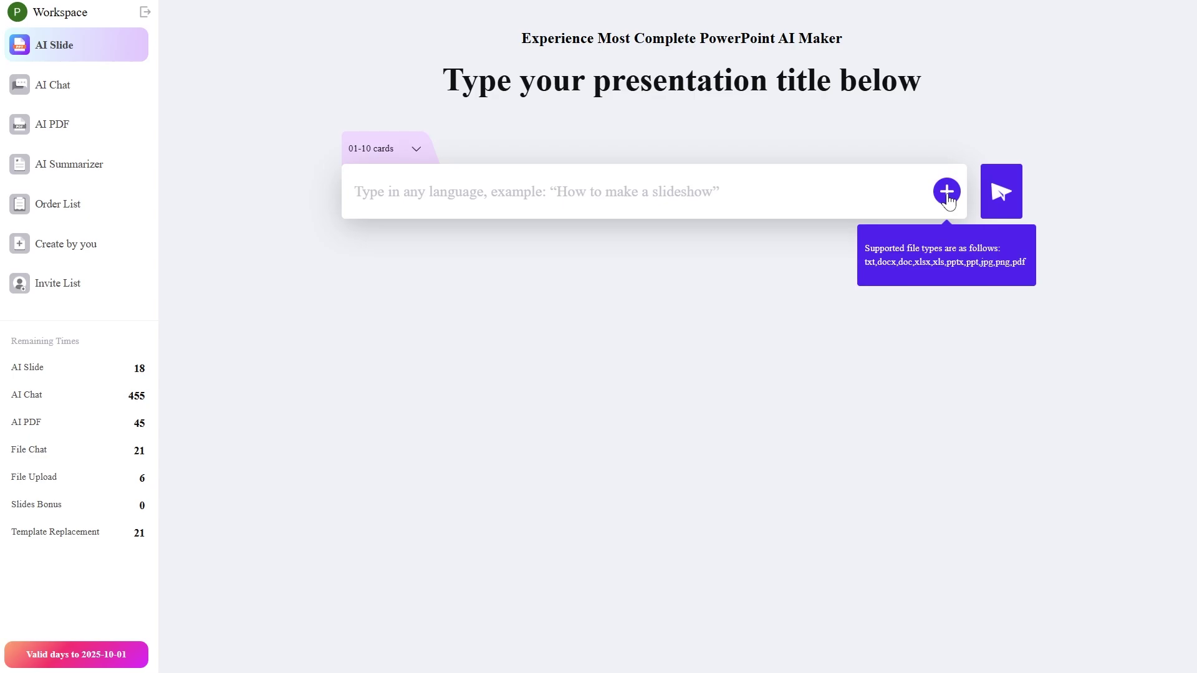
- Keep 01-10 cards, submit 'Make me a presentation about Windows 11 25H2', and generate from the outline
{"action": "left_click", "coordinate": [507, 172]}
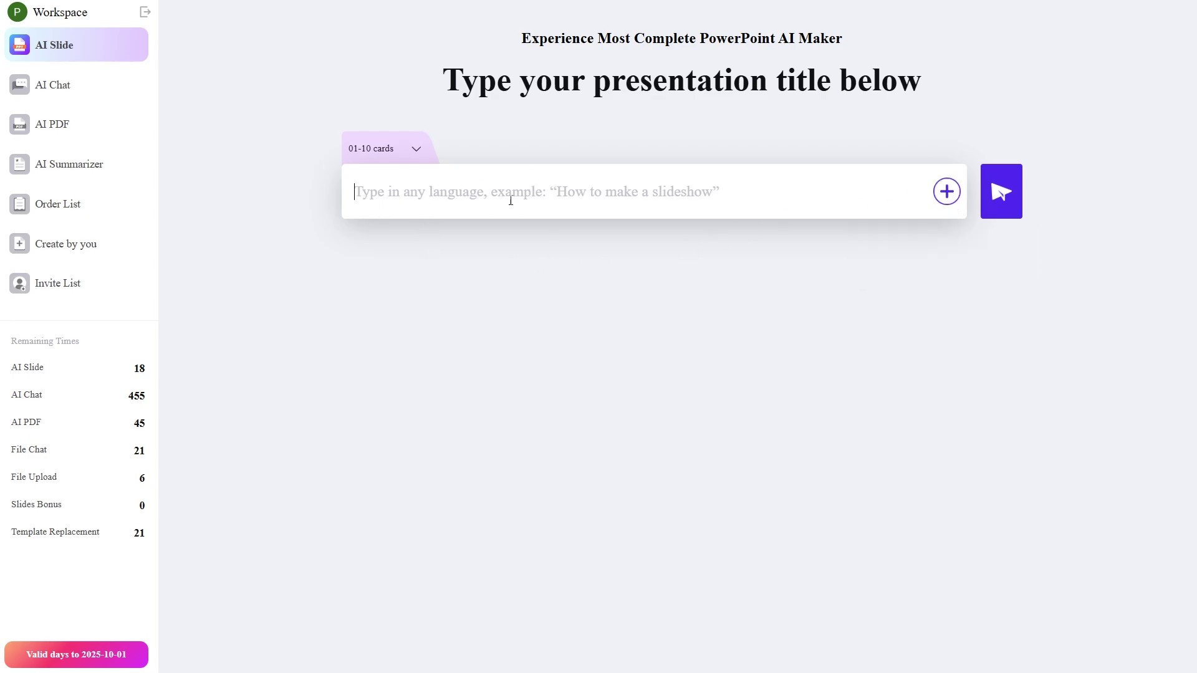
{"action": "left_click", "coordinate": [415, 149]}
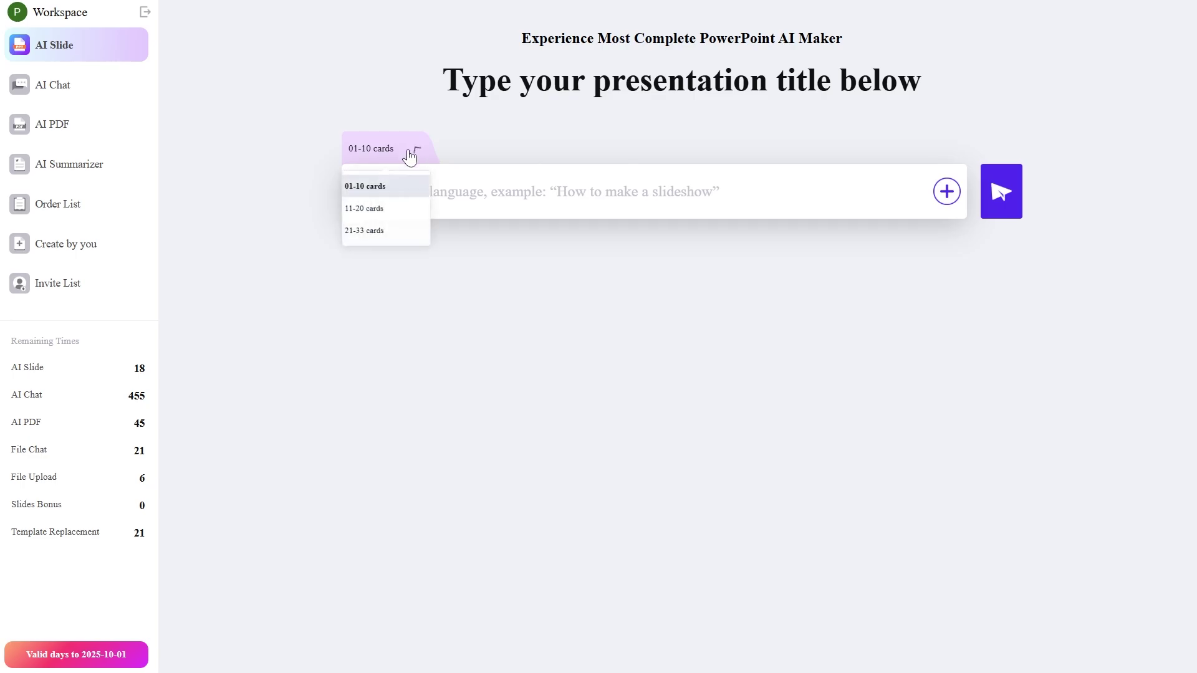
{"action": "left_click", "coordinate": [419, 149]}
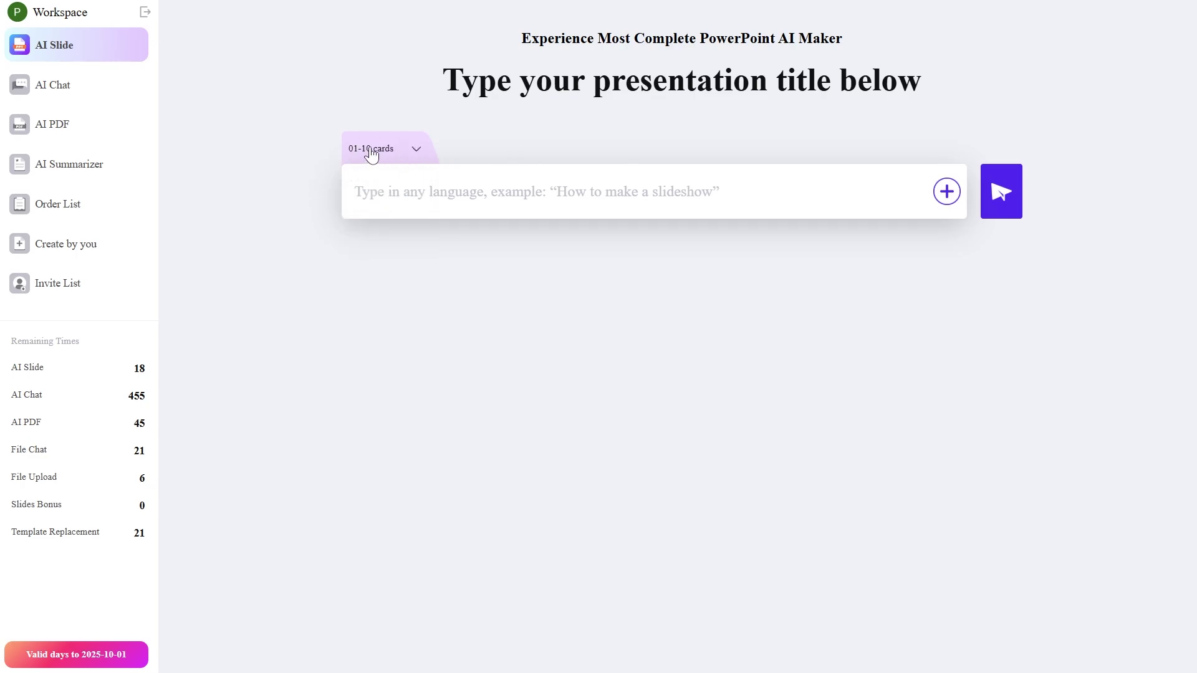
{"action": "left_click", "coordinate": [486, 200]}
{"action": "type", "text": "Make "}
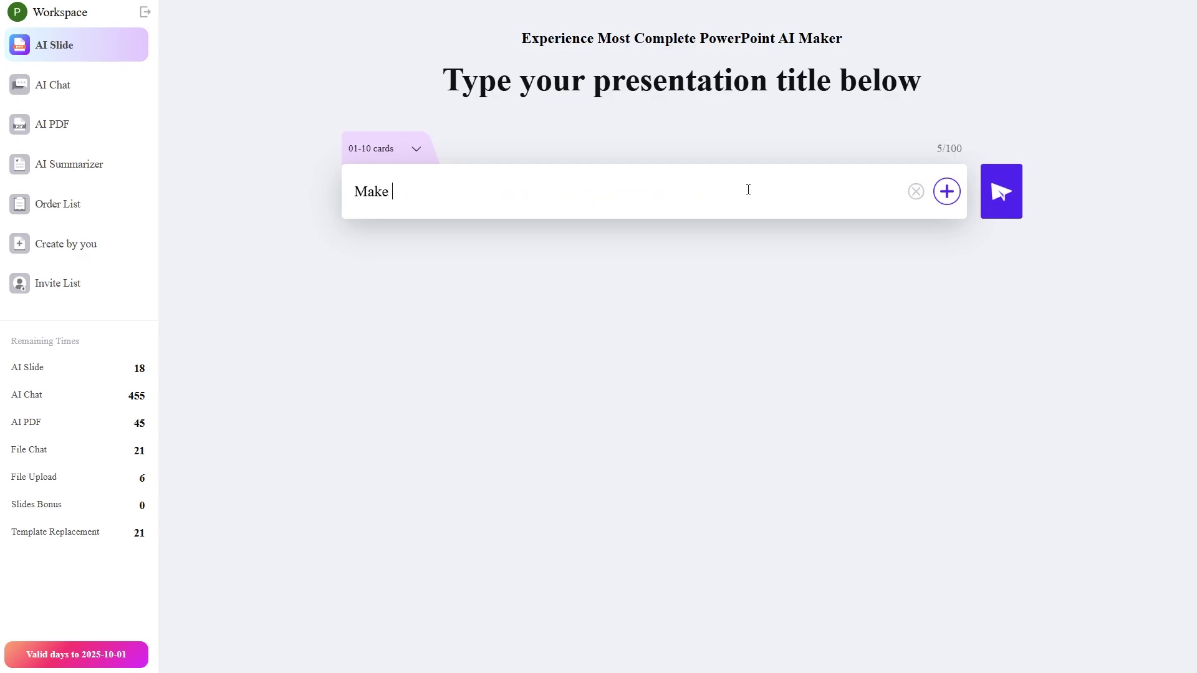
{"action": "type", "text": "me a presentation about Windows 11 25H2"}
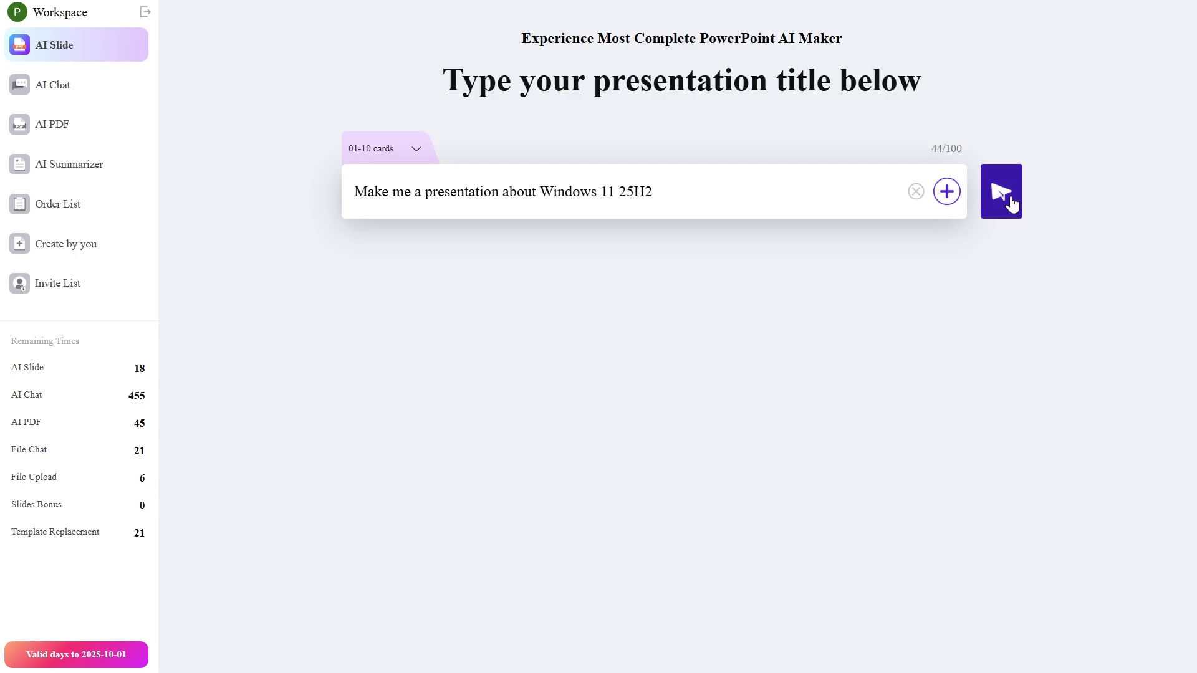
{"action": "left_click", "coordinate": [1009, 199]}
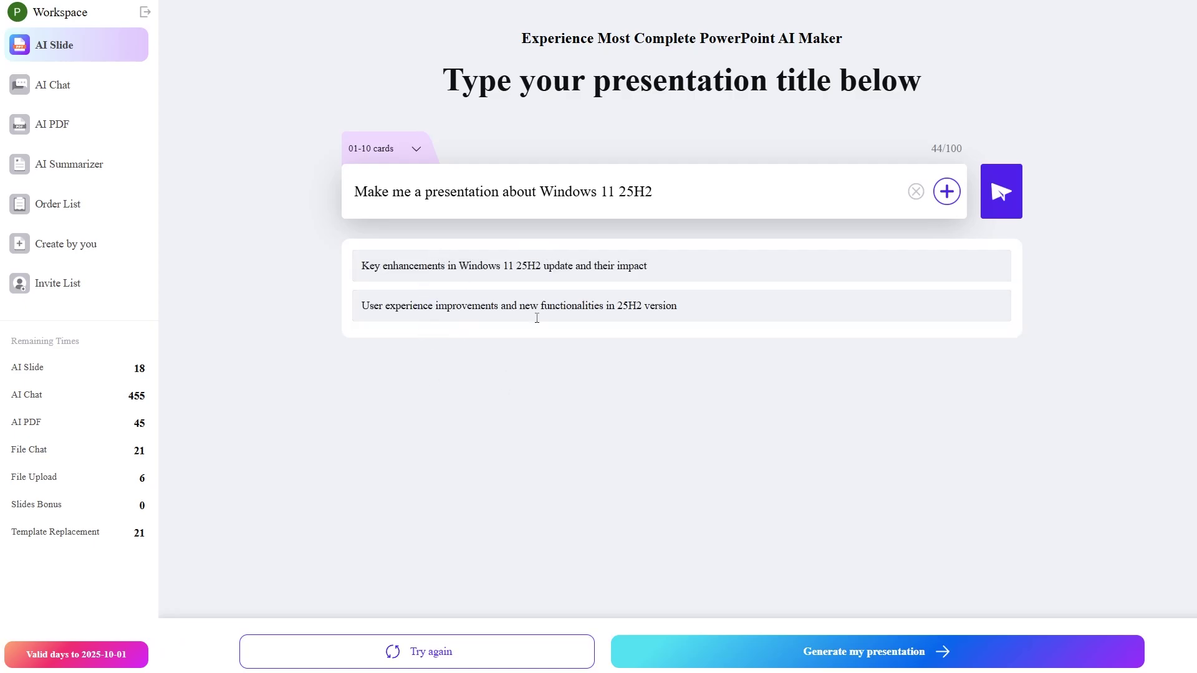
{"action": "left_click", "coordinate": [853, 662]}
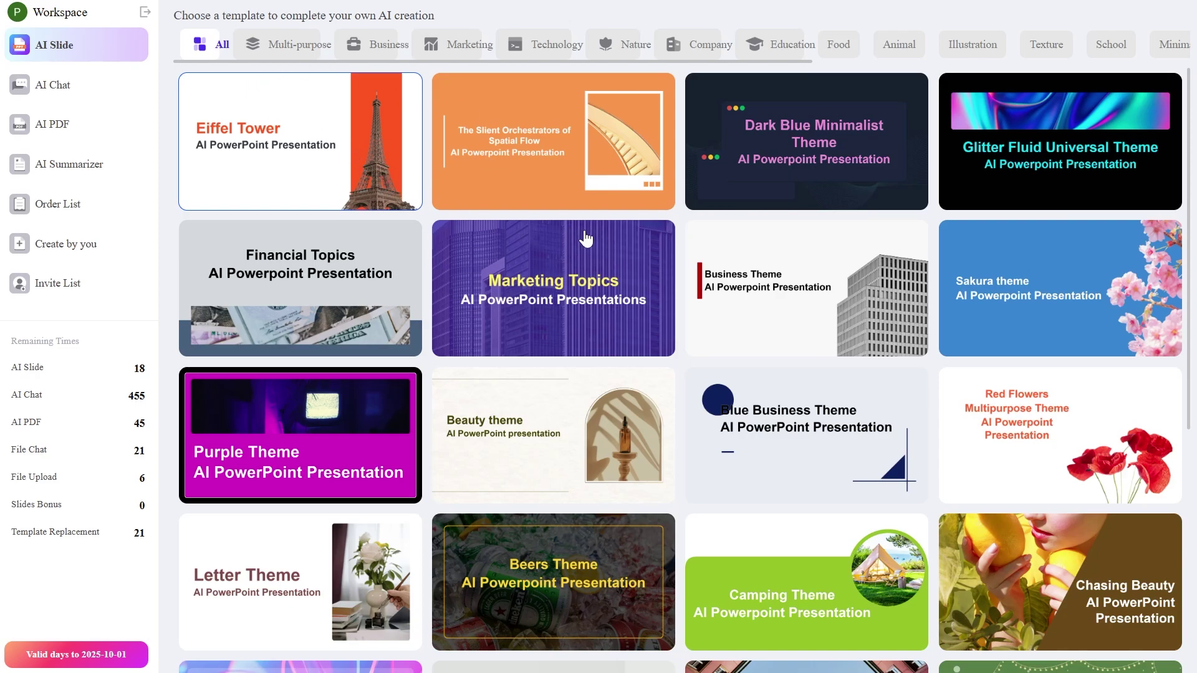
- Build the deck from the purple Retro Theme template in the Technology category
{"action": "left_click", "coordinate": [558, 49]}
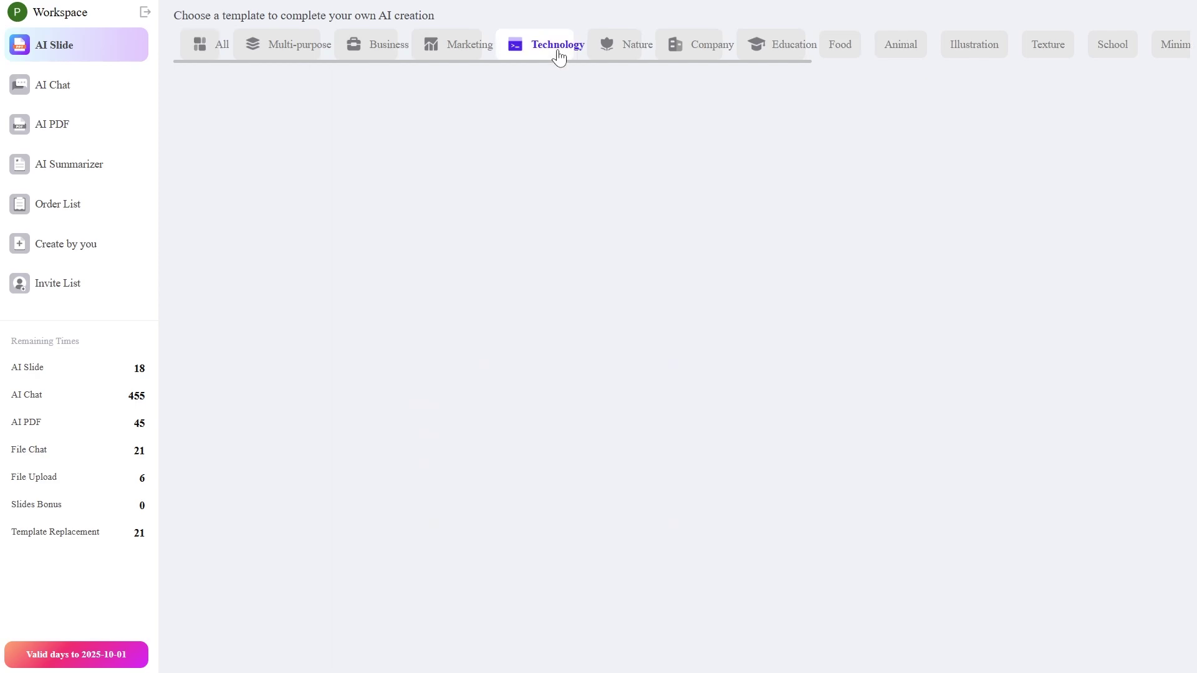
{"action": "scroll", "coordinate": [573, 199], "scroll_direction": "down", "scroll_amount": 5}
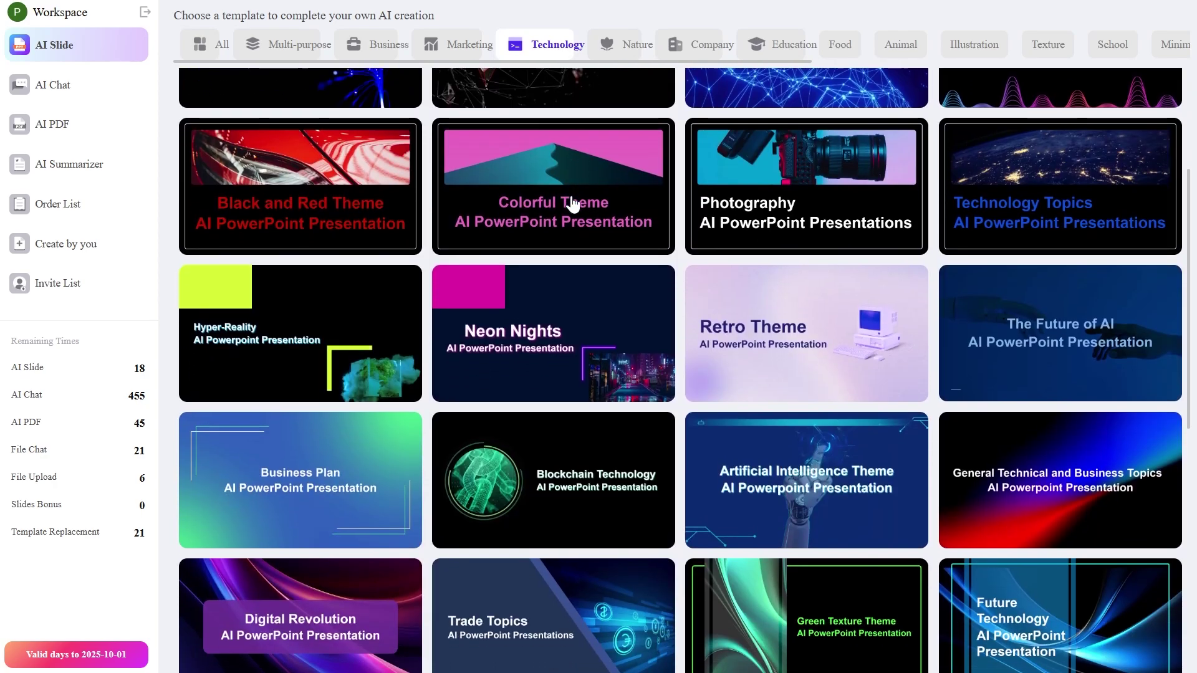
{"action": "left_click", "coordinate": [603, 225]}
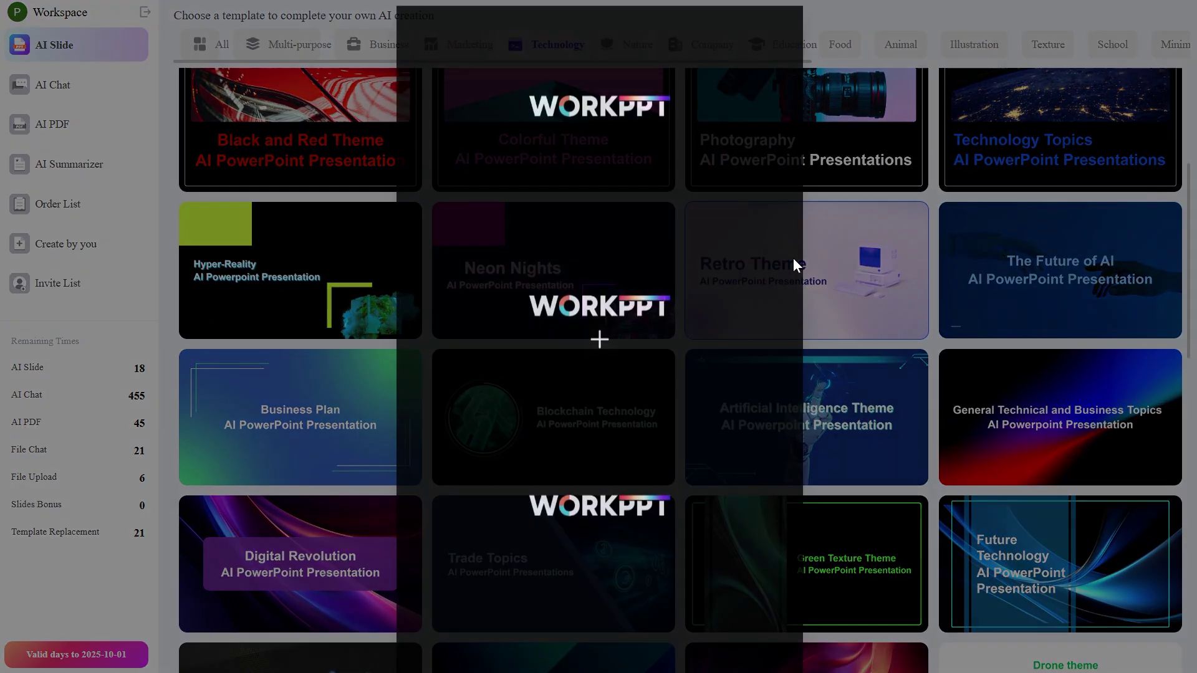
{"action": "left_click", "coordinate": [602, 343]}
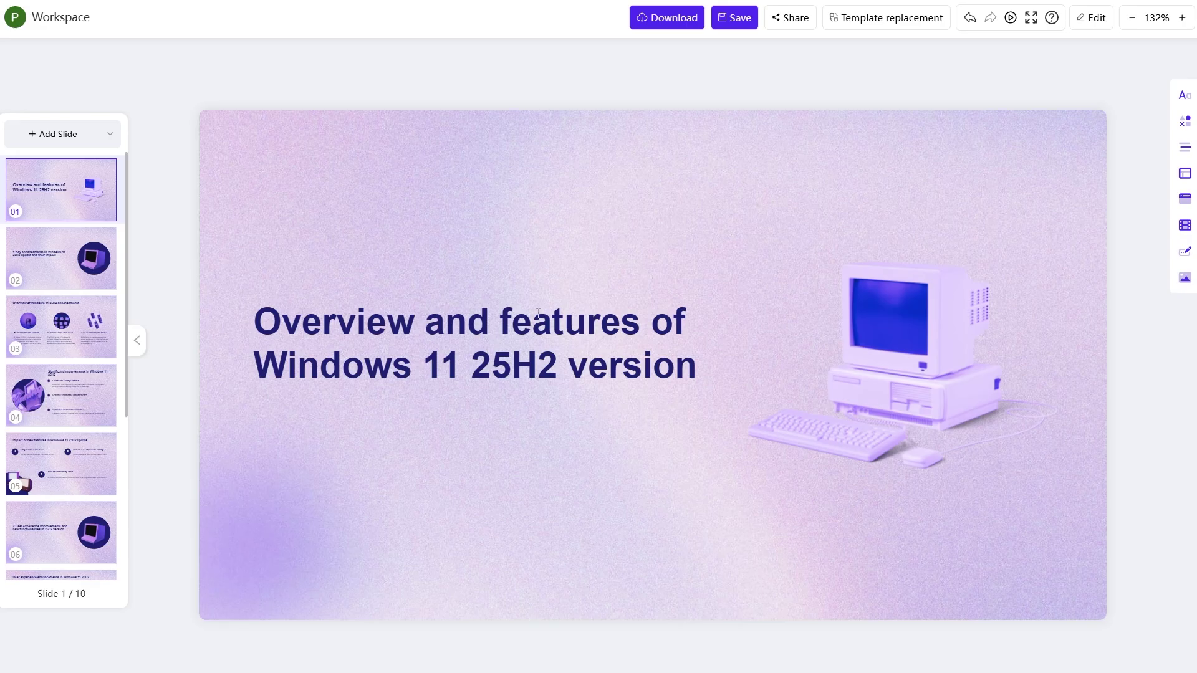
{"action": "left_click", "coordinate": [58, 262]}
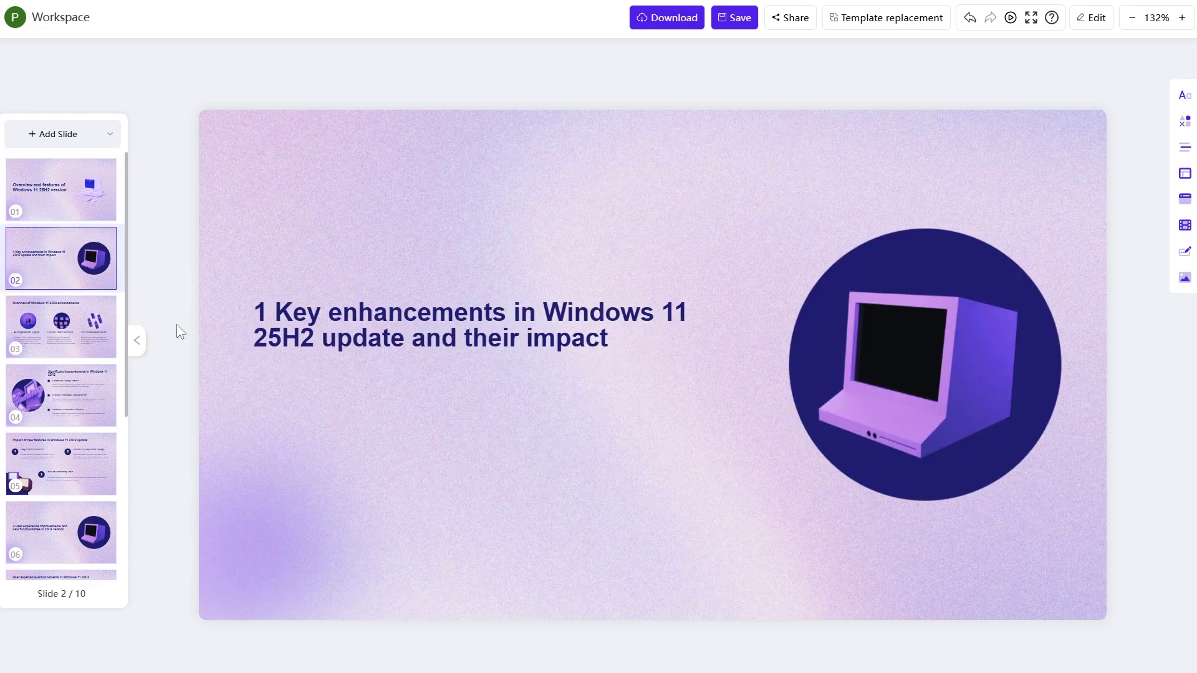
{"action": "scroll", "coordinate": [437, 386], "scroll_direction": "down", "scroll_amount": 1}
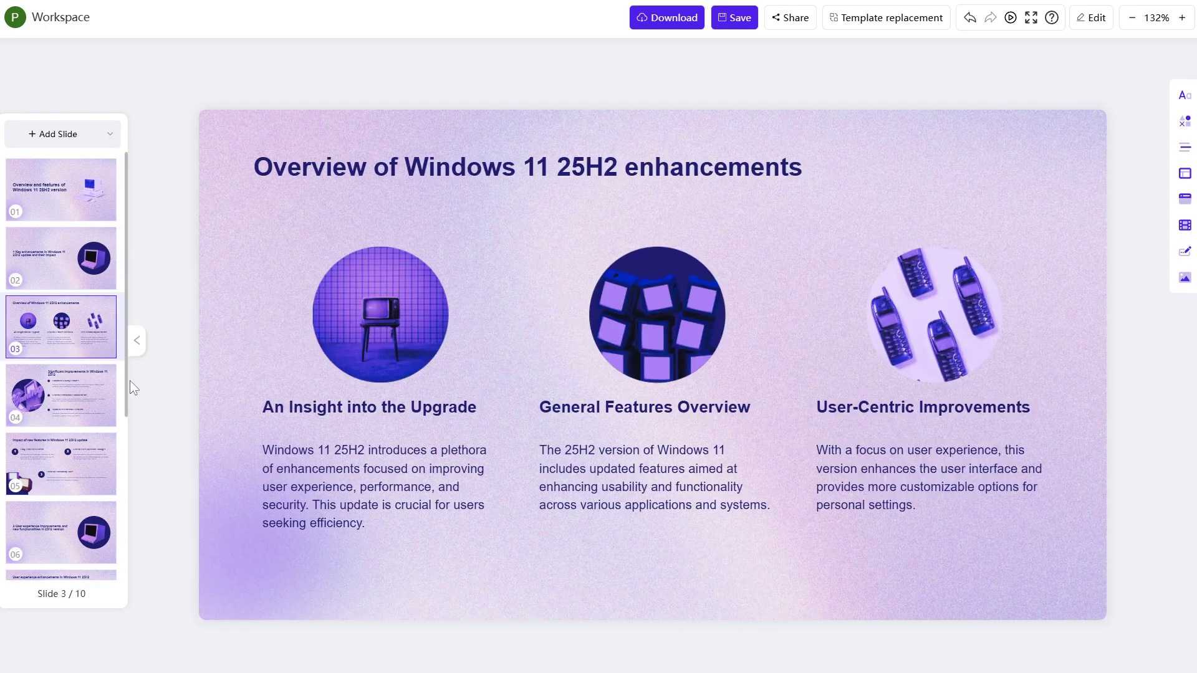
{"action": "left_click", "coordinate": [71, 397]}
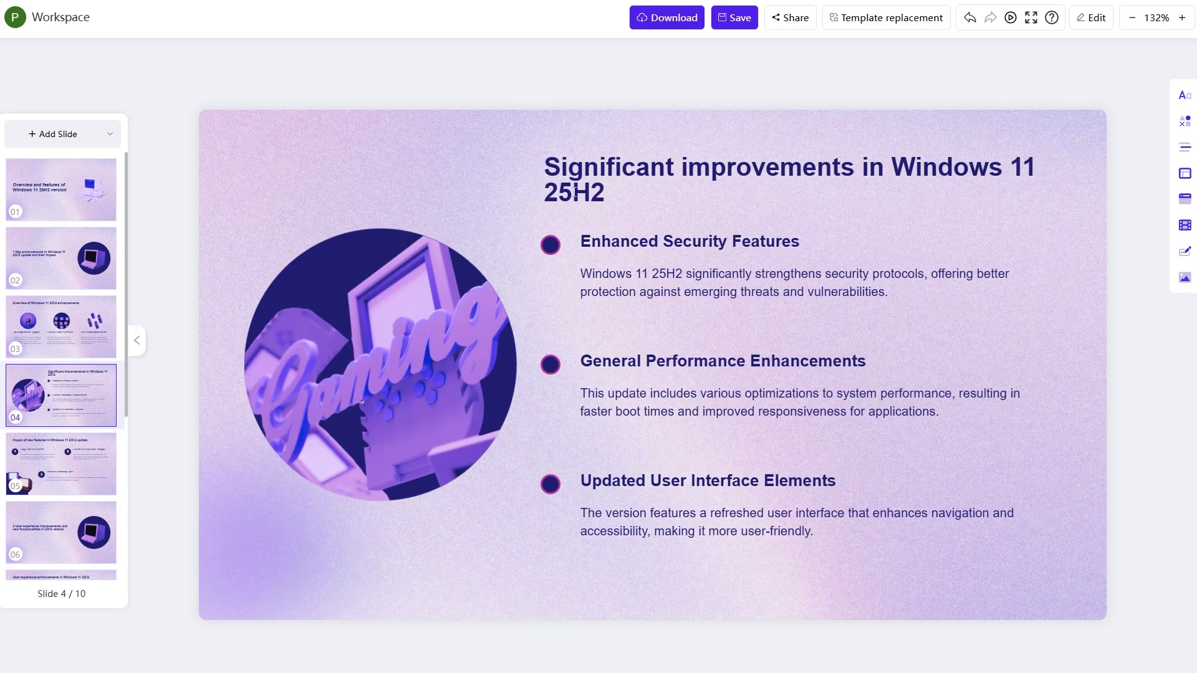
{"action": "left_click", "coordinate": [80, 479]}
{"action": "scroll", "coordinate": [484, 306], "scroll_direction": "down", "scroll_amount": 3}
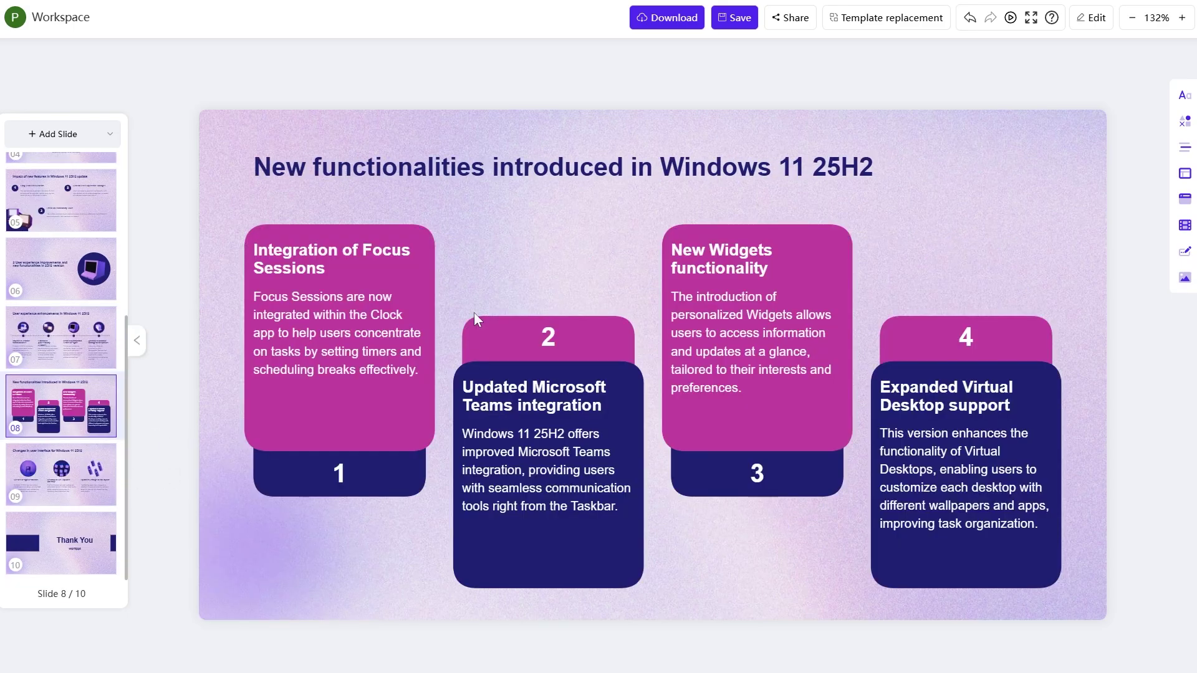
{"action": "scroll", "coordinate": [636, 374], "scroll_direction": "down", "scroll_amount": 1}
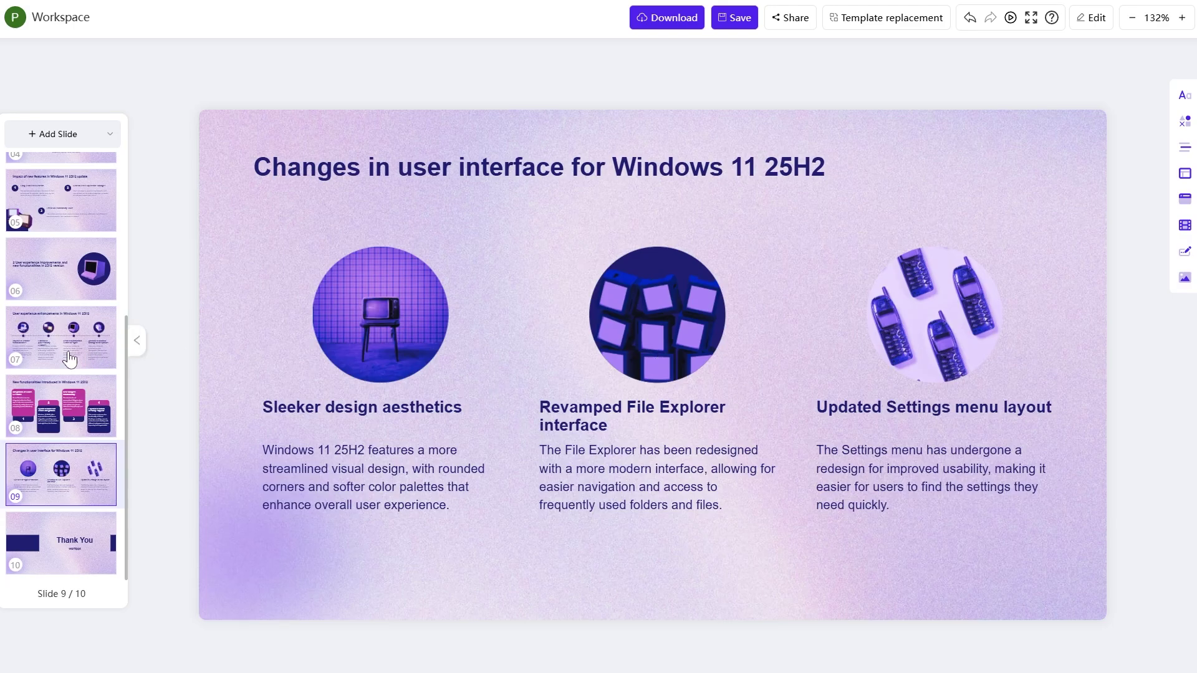
{"action": "scroll", "coordinate": [57, 363], "scroll_direction": "up", "scroll_amount": 5}
{"action": "left_click", "coordinate": [50, 201]}
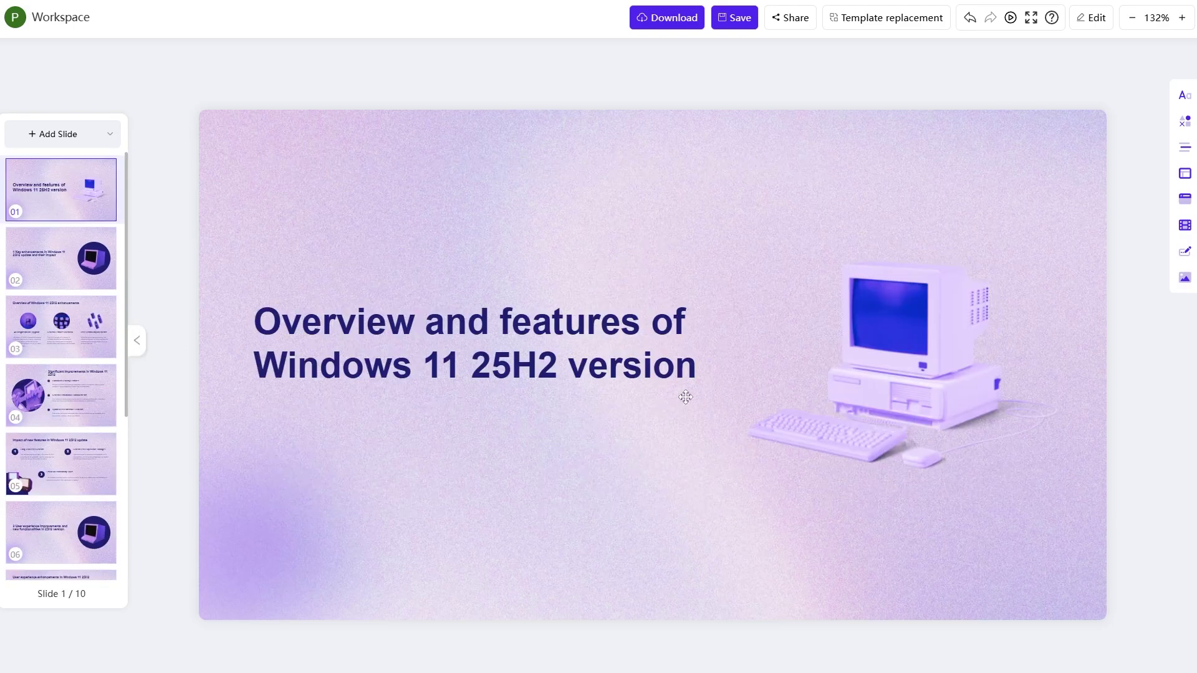
- Add a period after '1' in slide 2's title
{"action": "left_click", "coordinate": [1183, 121]}
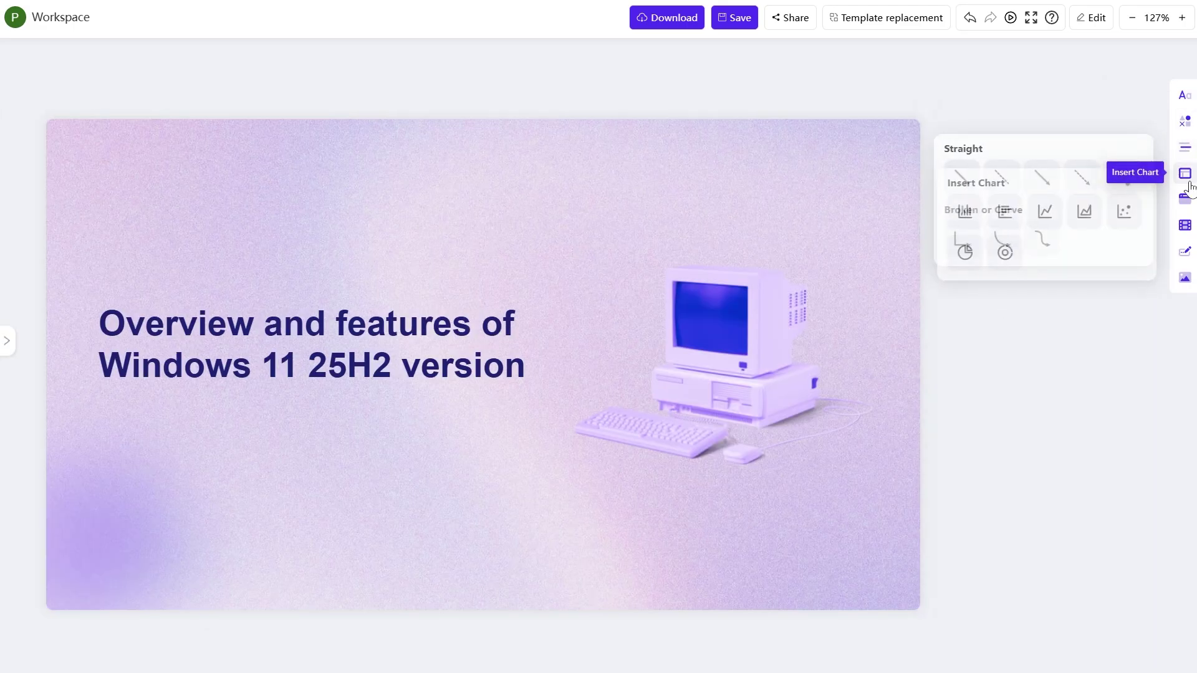
{"action": "mouse_move", "coordinate": [1185, 224]}
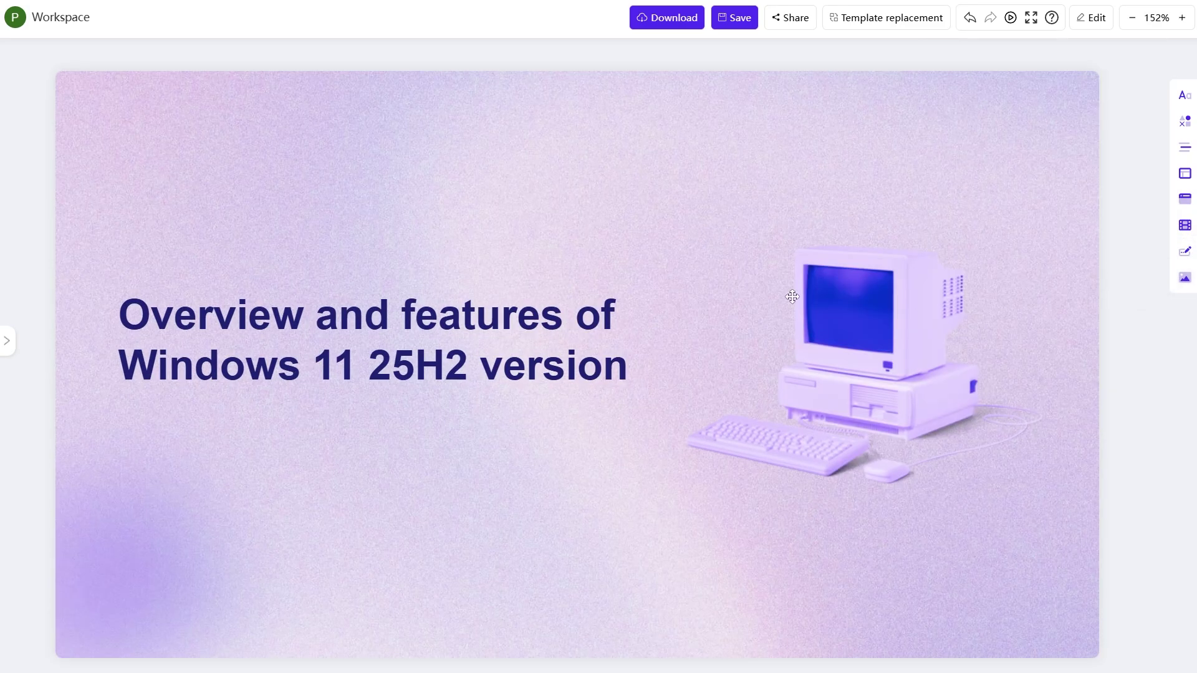
{"action": "left_click", "coordinate": [6, 340]}
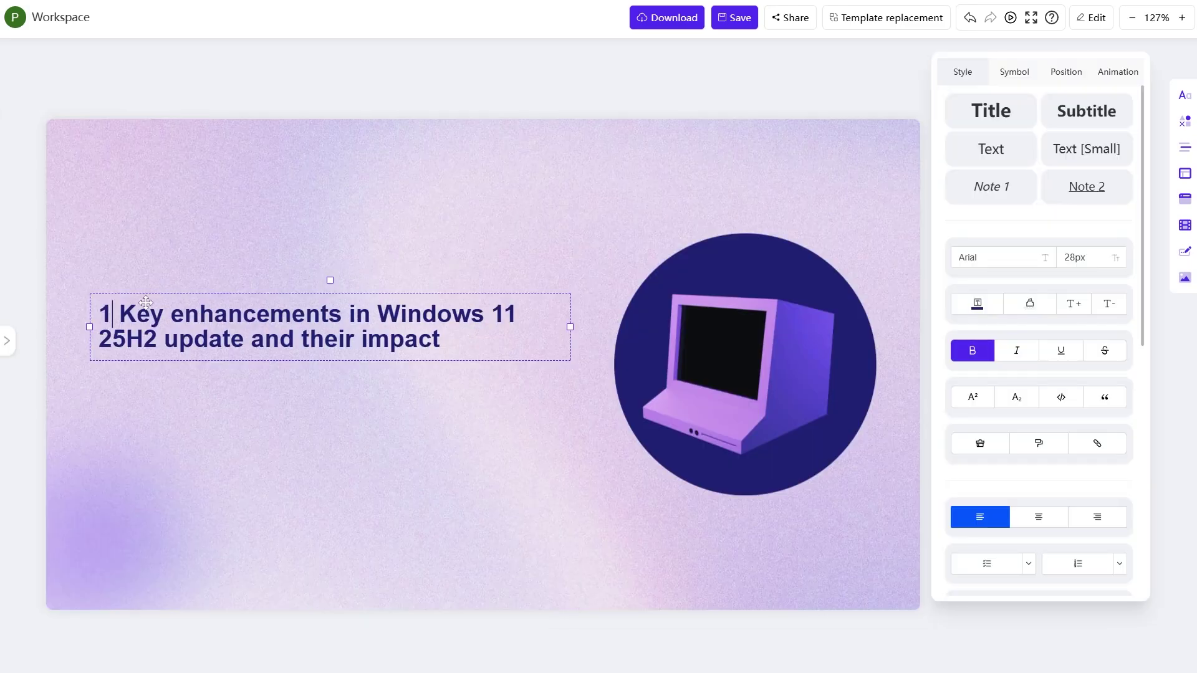
{"action": "type", "text": "."}
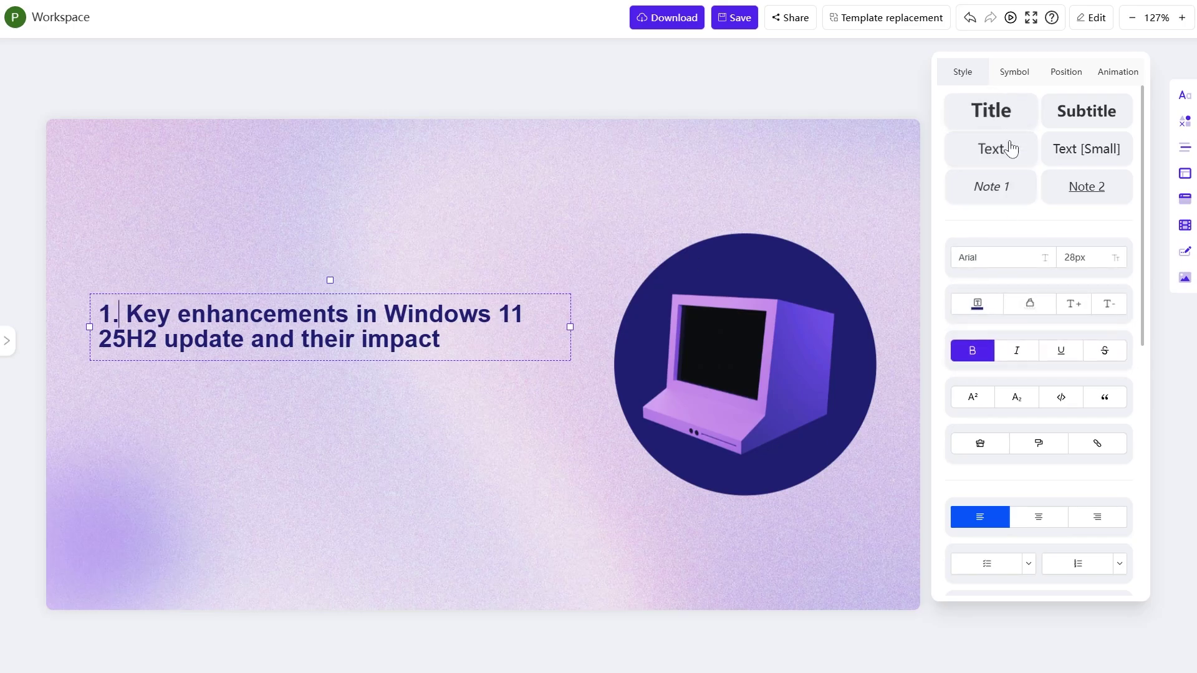
- Review the title's symbol and position style options, ending on its Animation options
{"action": "scroll", "coordinate": [1010, 177], "scroll_direction": "down", "scroll_amount": 2}
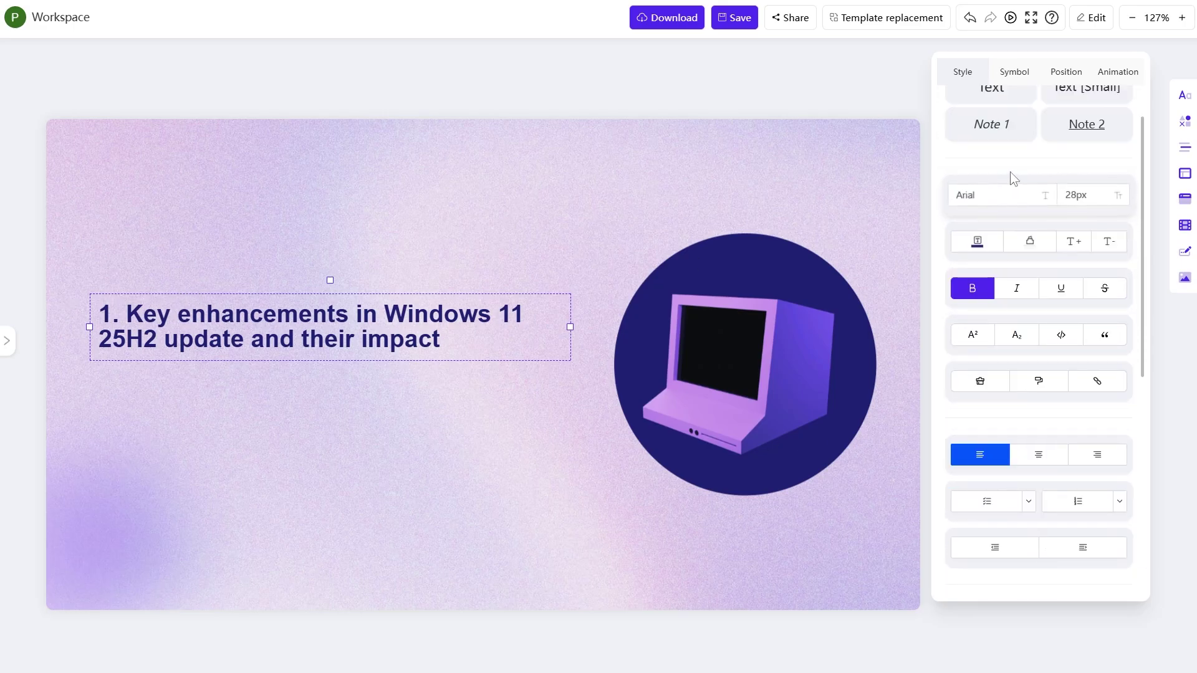
{"action": "scroll", "coordinate": [981, 342], "scroll_direction": "down", "scroll_amount": 4}
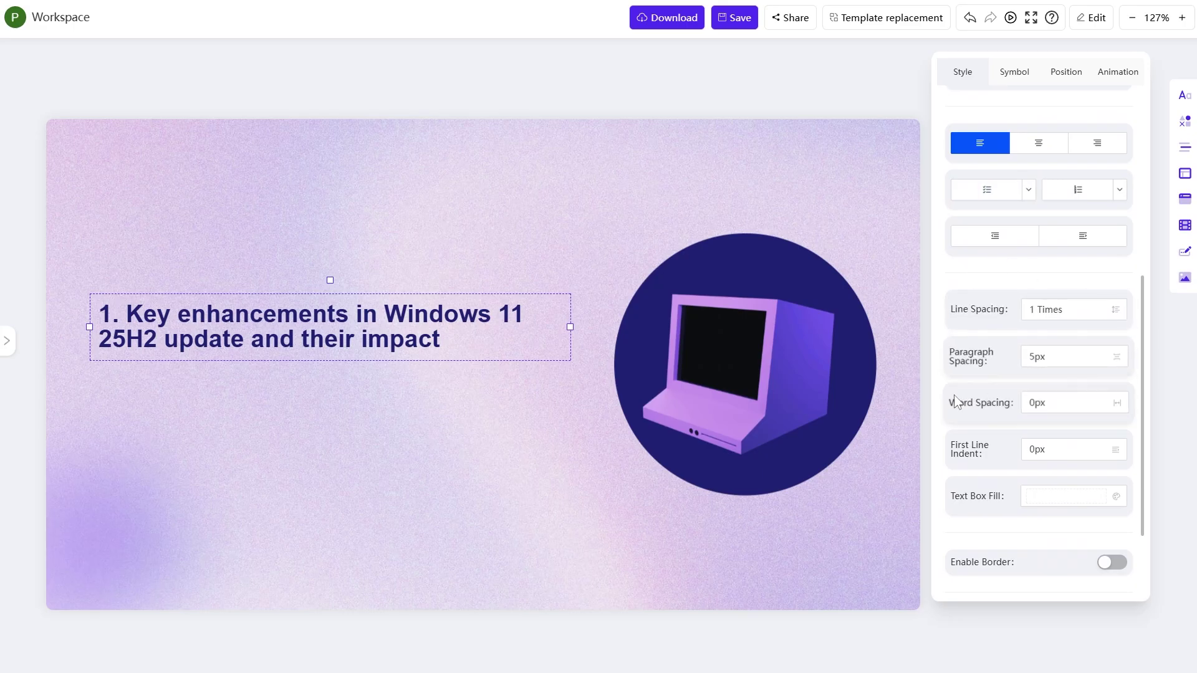
{"action": "scroll", "coordinate": [995, 362], "scroll_direction": "up", "scroll_amount": 6}
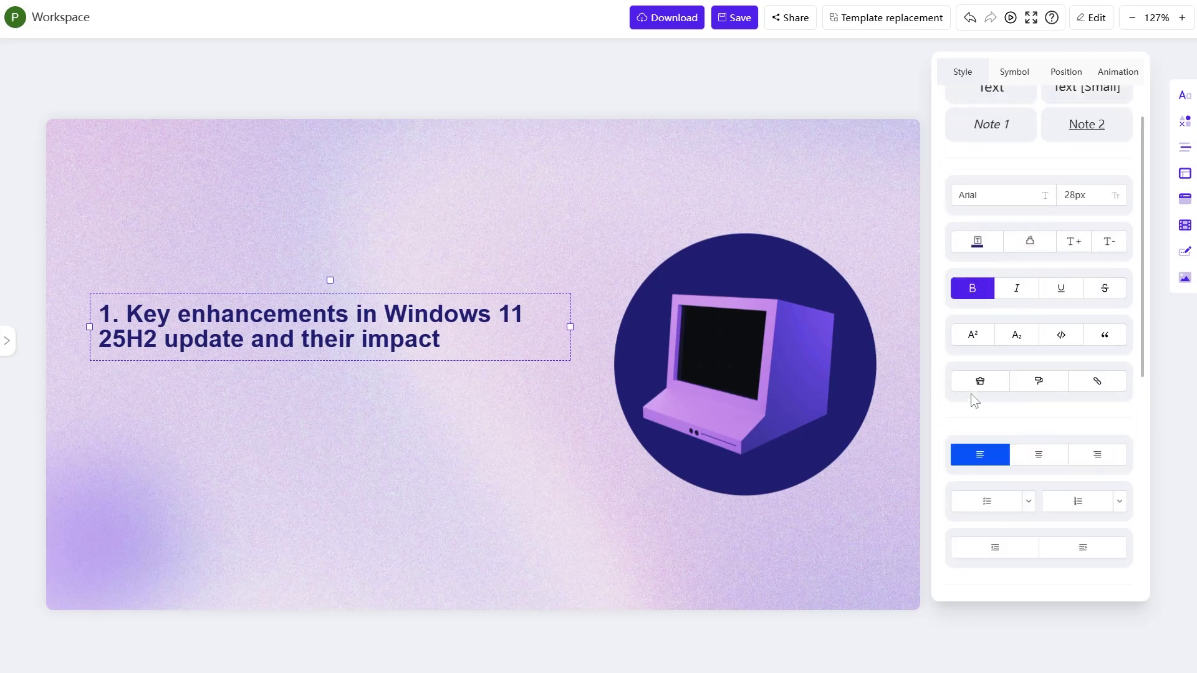
{"action": "left_click", "coordinate": [1015, 76]}
{"action": "left_click", "coordinate": [1068, 78]}
{"action": "left_click", "coordinate": [1121, 80]}
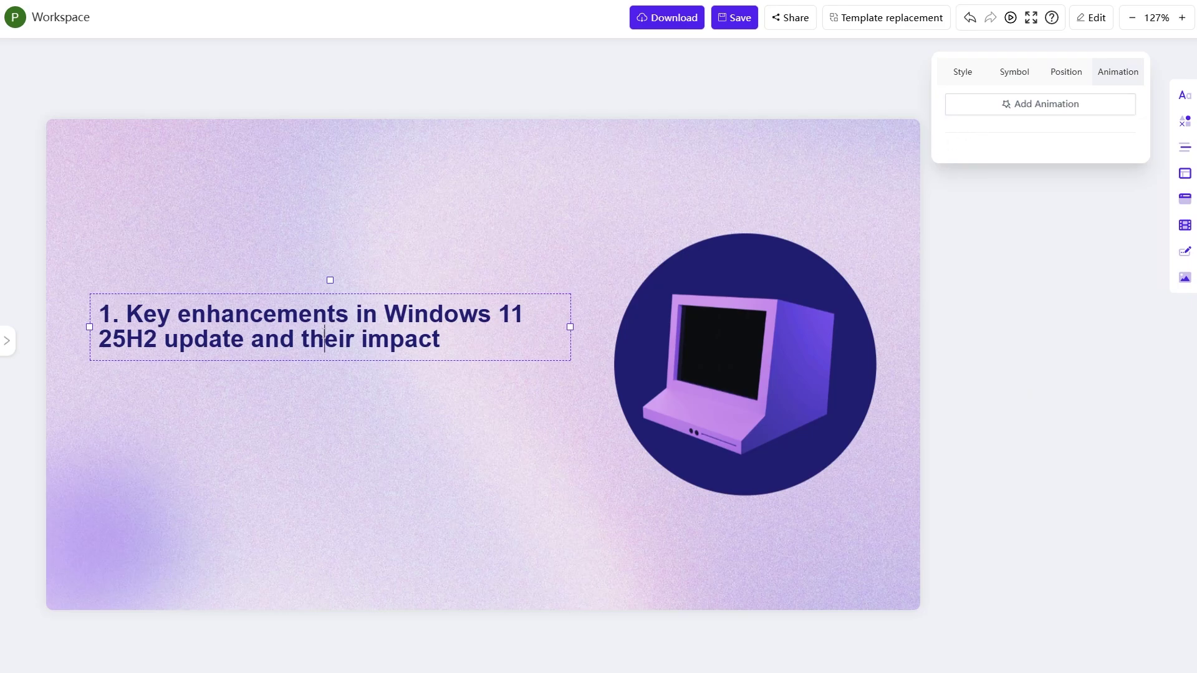
- Give the title a bounce entrance animation and save the presentation
{"action": "left_click", "coordinate": [1034, 105]}
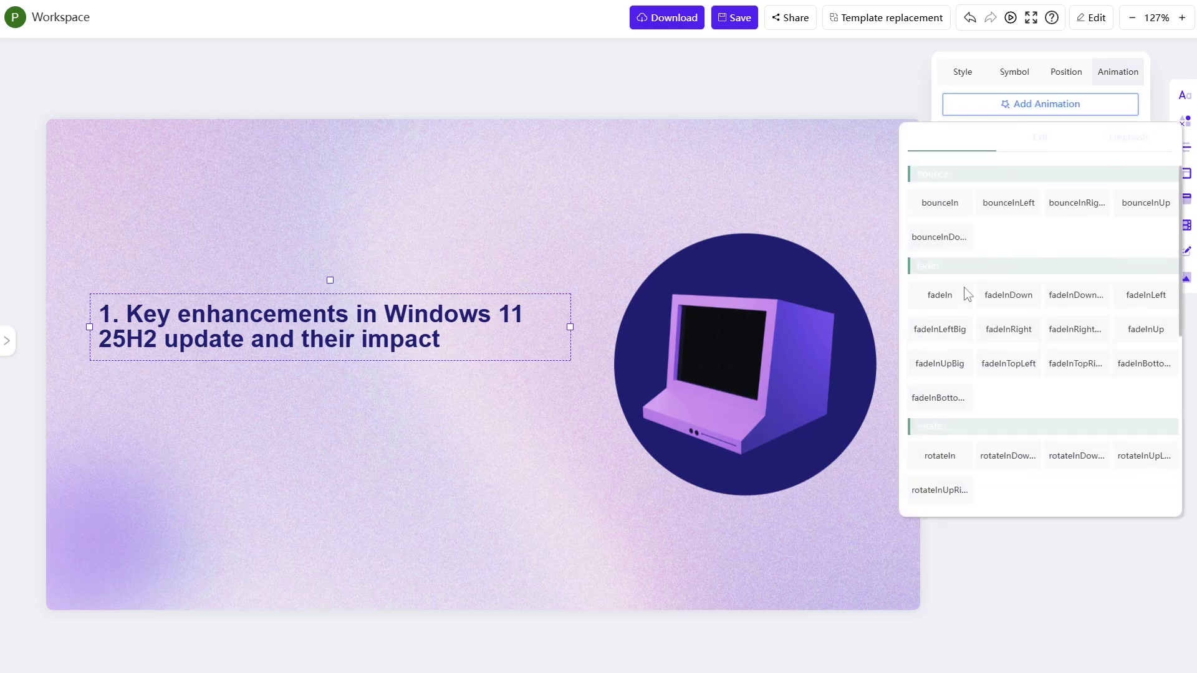
{"action": "left_click", "coordinate": [953, 199]}
{"action": "left_click", "coordinate": [338, 424]}
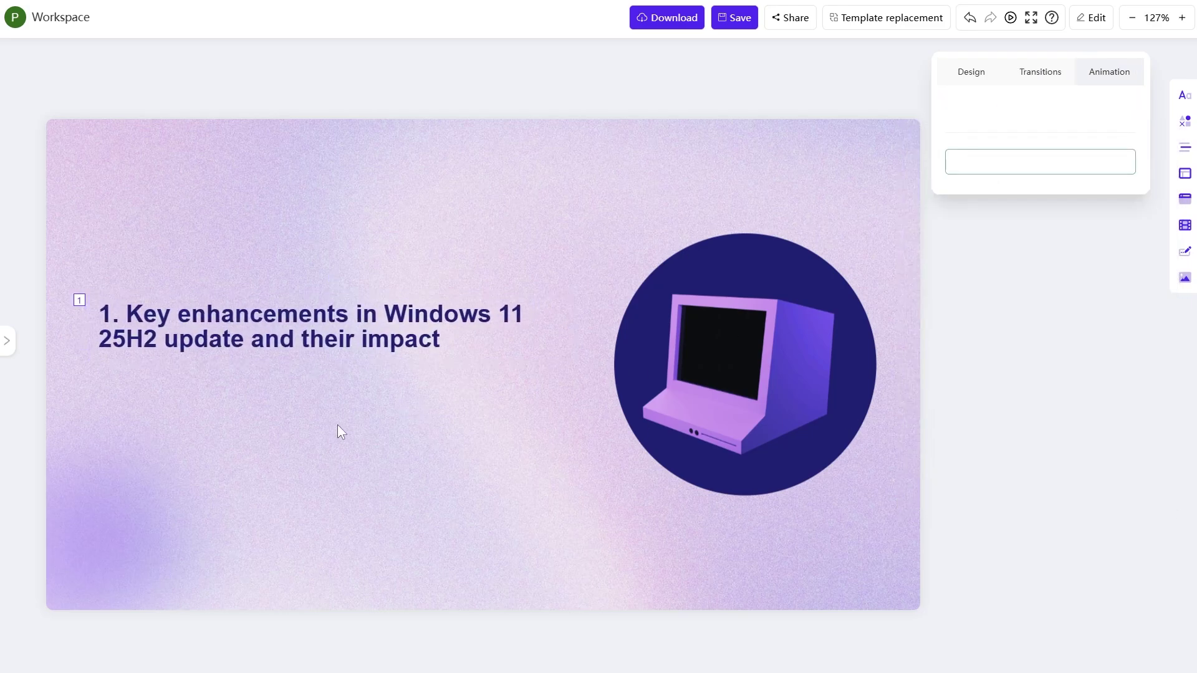
{"action": "left_click", "coordinate": [736, 19]}
{"action": "left_click", "coordinate": [649, 365]}
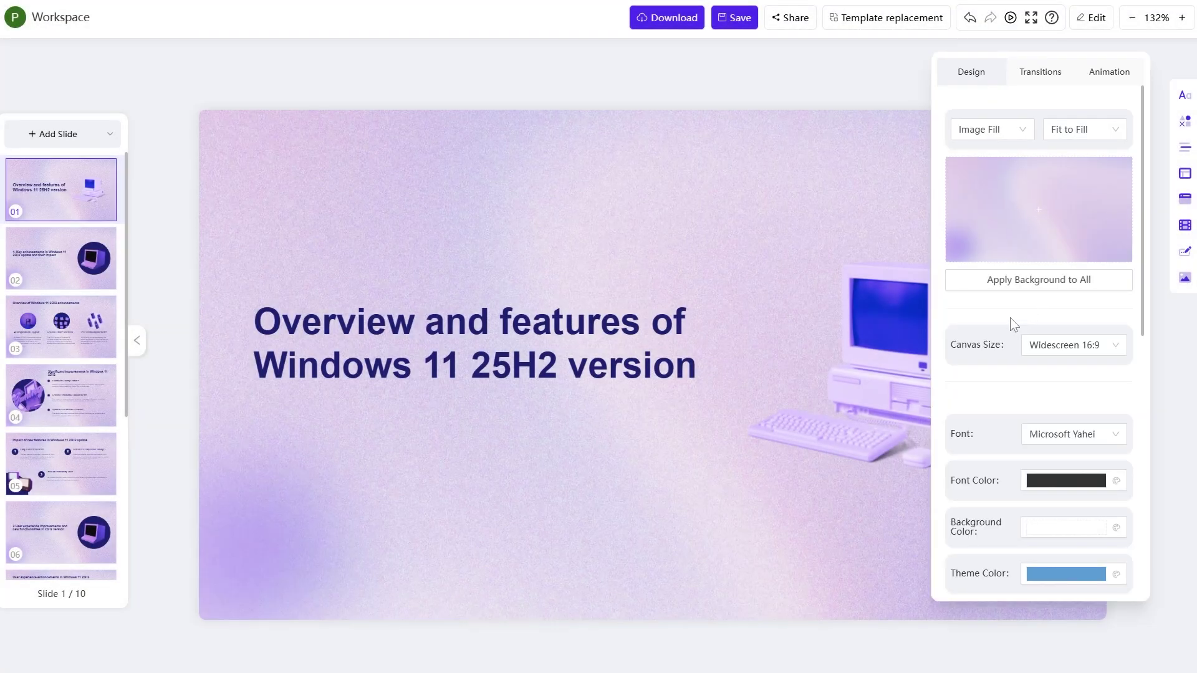
- Apply the Slide Left/Right transition to all 10 slides
{"action": "scroll", "coordinate": [998, 242], "scroll_direction": "down", "scroll_amount": 6}
{"action": "scroll", "coordinate": [986, 294], "scroll_direction": "up", "scroll_amount": 6}
{"action": "scroll", "coordinate": [998, 262], "scroll_direction": "down", "scroll_amount": 8}
{"action": "left_click", "coordinate": [1039, 74]}
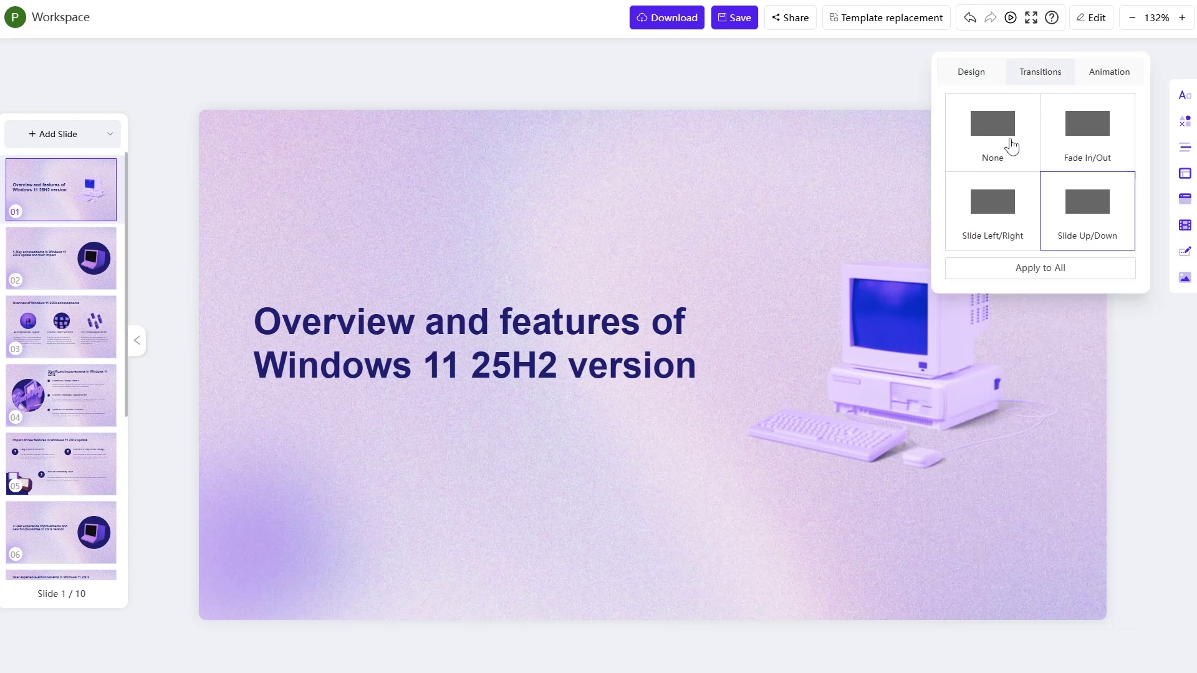
{"action": "left_click", "coordinate": [1081, 156]}
{"action": "left_click", "coordinate": [1017, 215]}
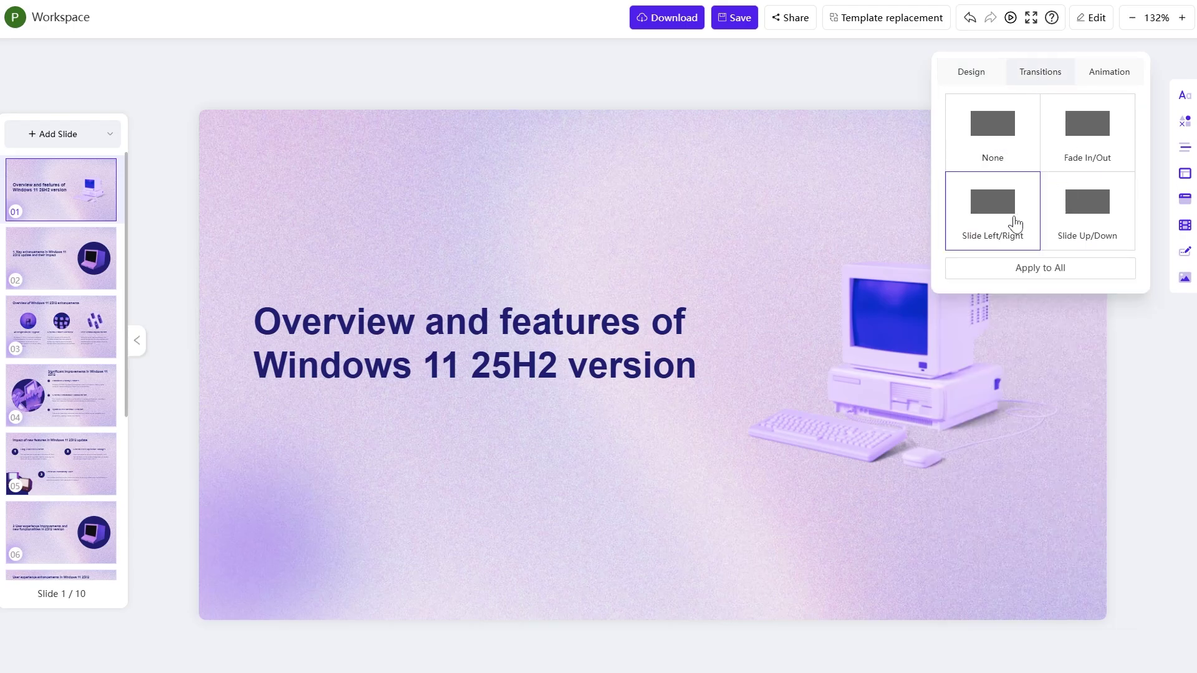
{"action": "left_click", "coordinate": [1041, 276]}
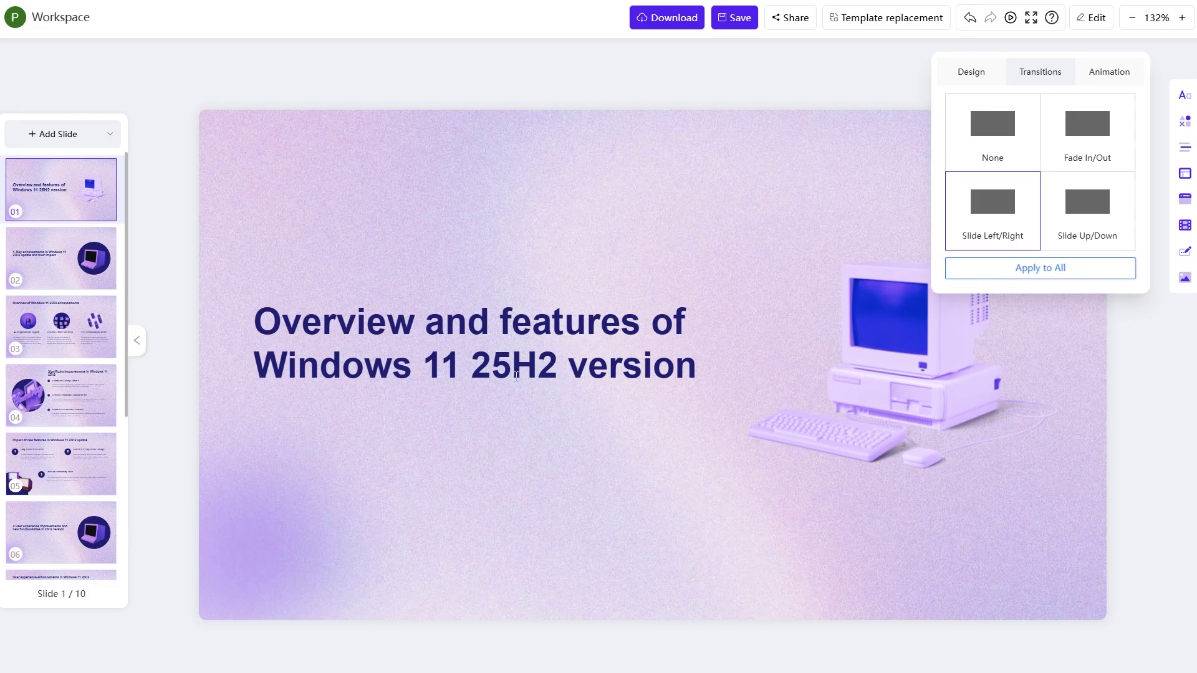
- Export all slides as a PPTX file after checking the PDF export options
{"action": "left_click", "coordinate": [669, 18]}
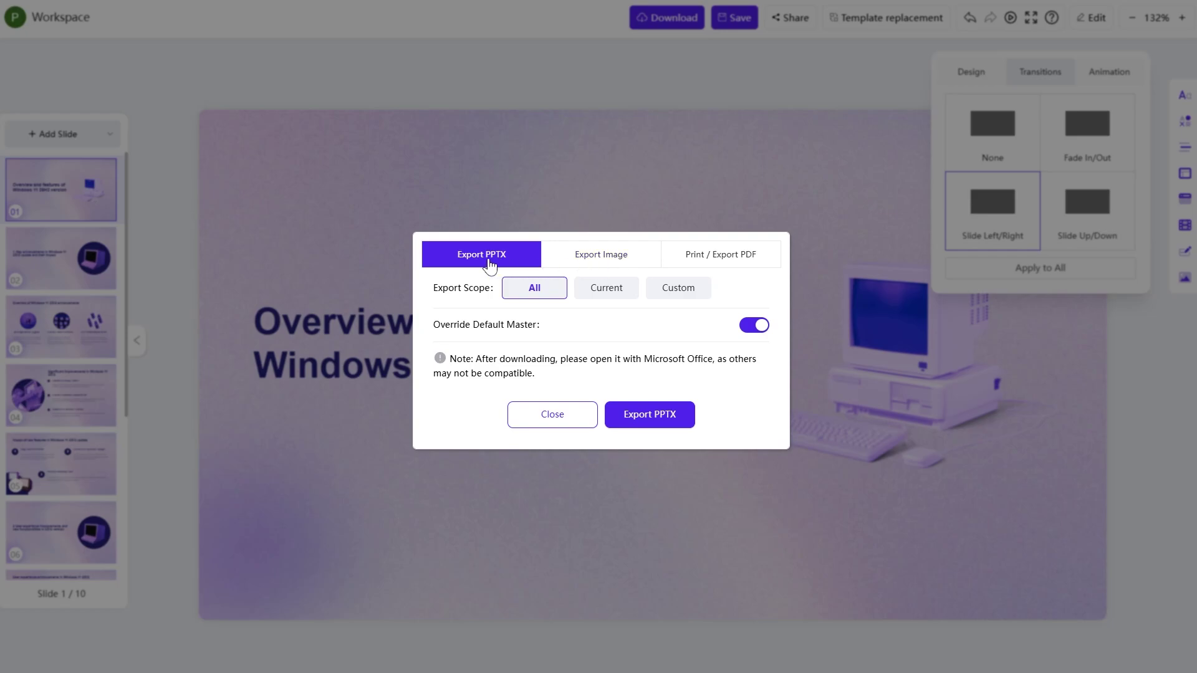
{"action": "left_click", "coordinate": [601, 254]}
{"action": "left_click", "coordinate": [724, 232]}
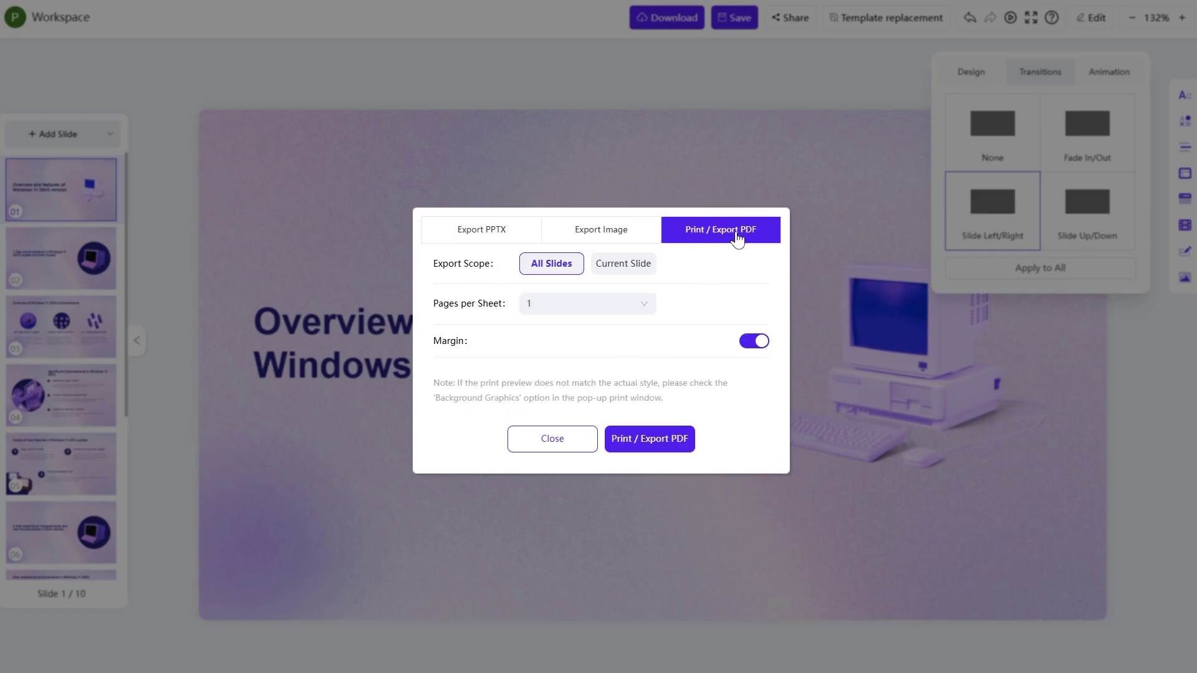
{"action": "left_click", "coordinate": [494, 227]}
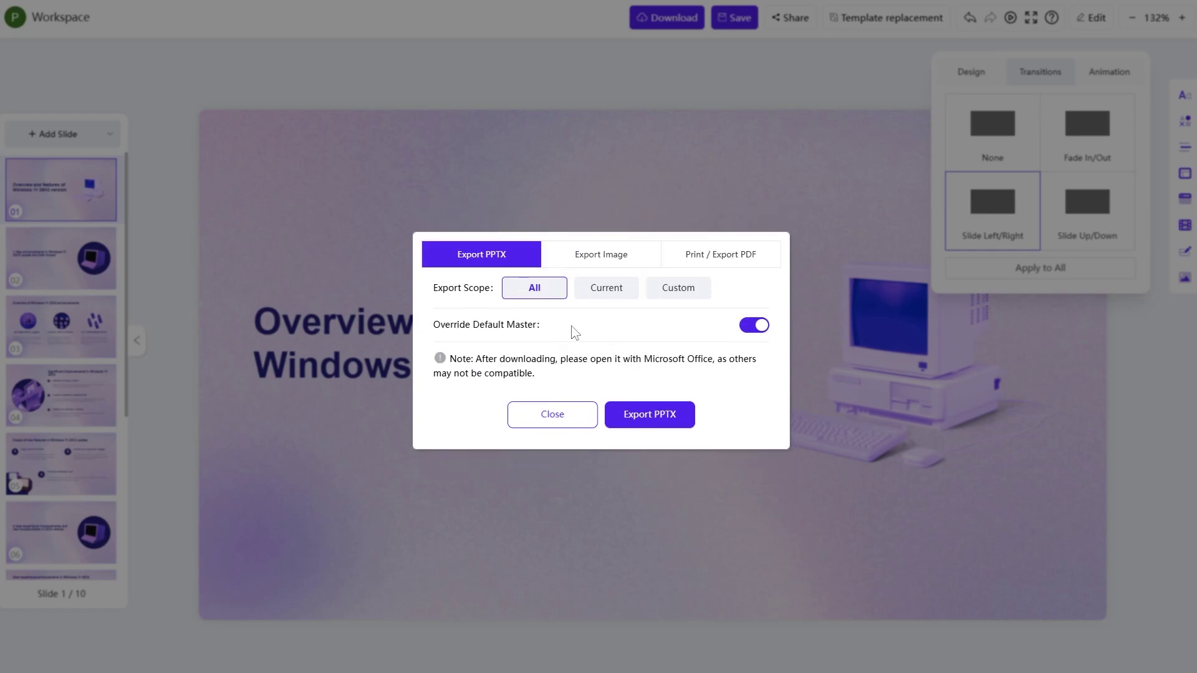
{"action": "left_click", "coordinate": [649, 416]}
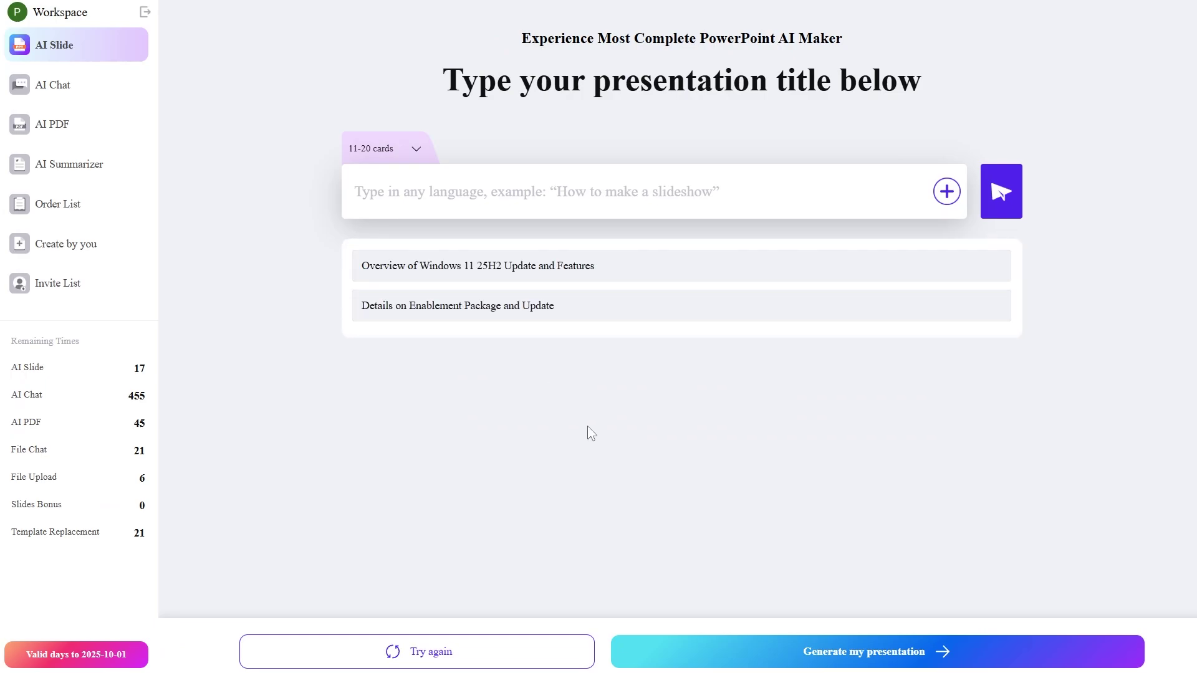
- Limit the four-topic Windows 11 25H2 outline to 01-10 cards and review it
{"action": "left_click", "coordinate": [384, 148]}
{"action": "left_click", "coordinate": [391, 185]}
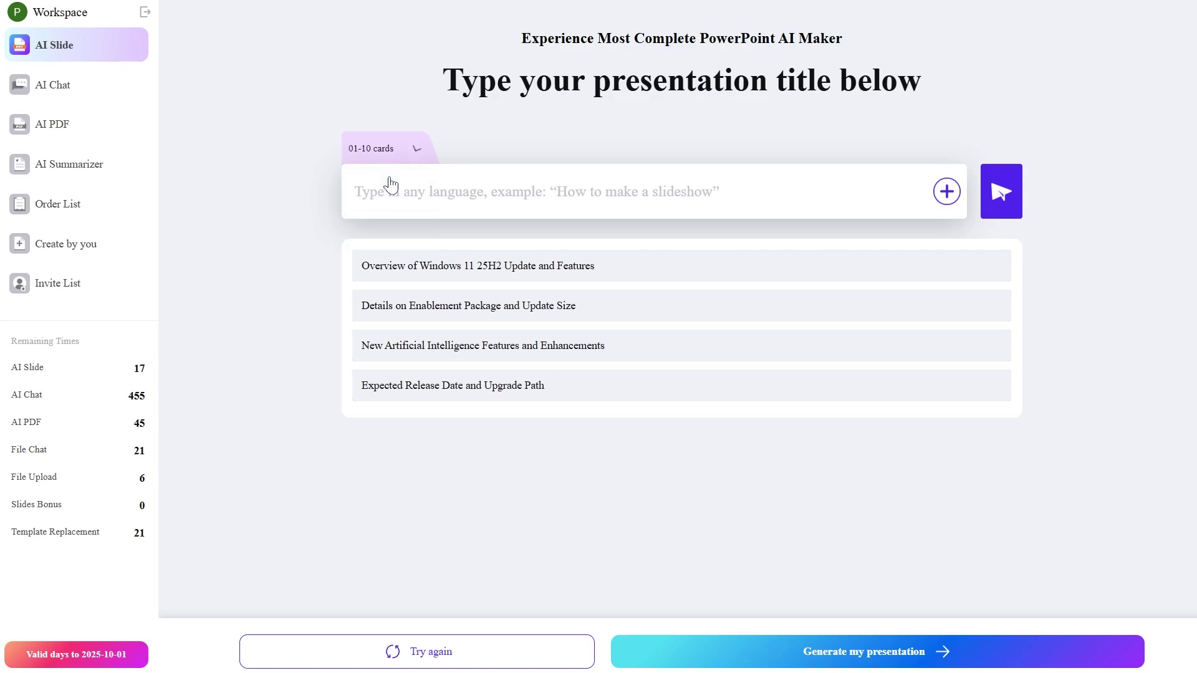
{"action": "left_click", "coordinate": [840, 659]}
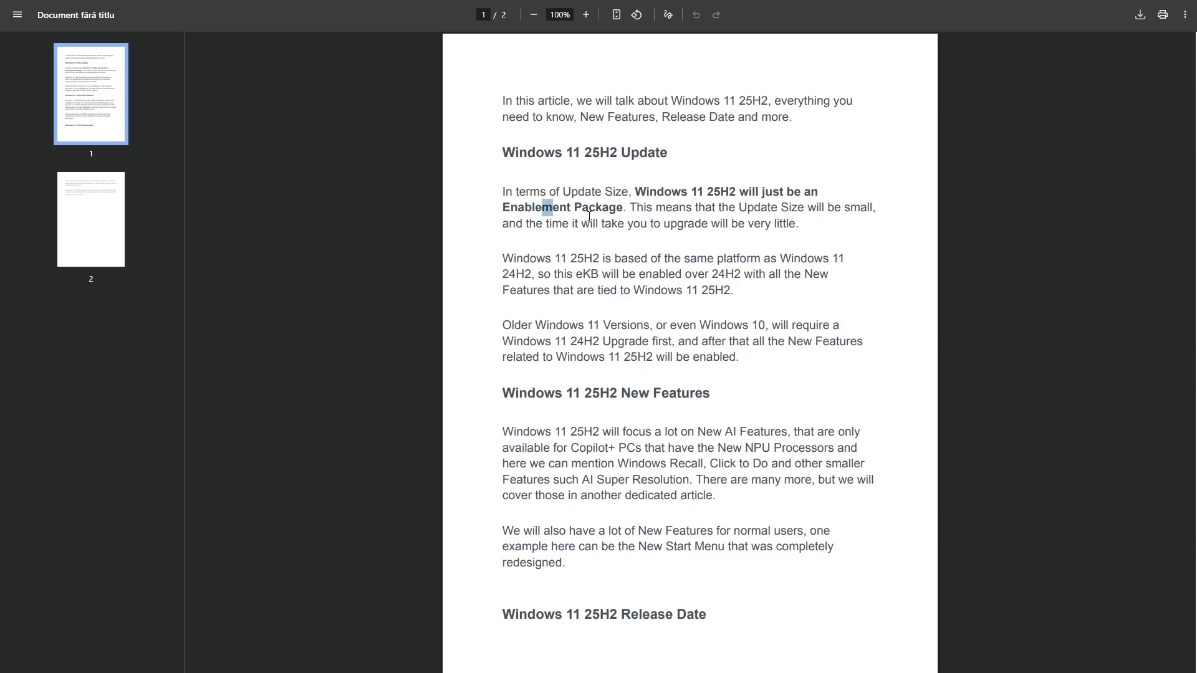
{"action": "scroll", "coordinate": [590, 250], "scroll_direction": "down", "scroll_amount": 8}
{"action": "scroll", "coordinate": [646, 368], "scroll_direction": "up", "scroll_amount": 2}
{"action": "scroll", "coordinate": [599, 345], "scroll_direction": "up", "scroll_amount": 6}
{"action": "scroll", "coordinate": [643, 204], "scroll_direction": "down", "scroll_amount": 10}
{"action": "scroll", "coordinate": [643, 204], "scroll_direction": "up", "scroll_amount": 3}
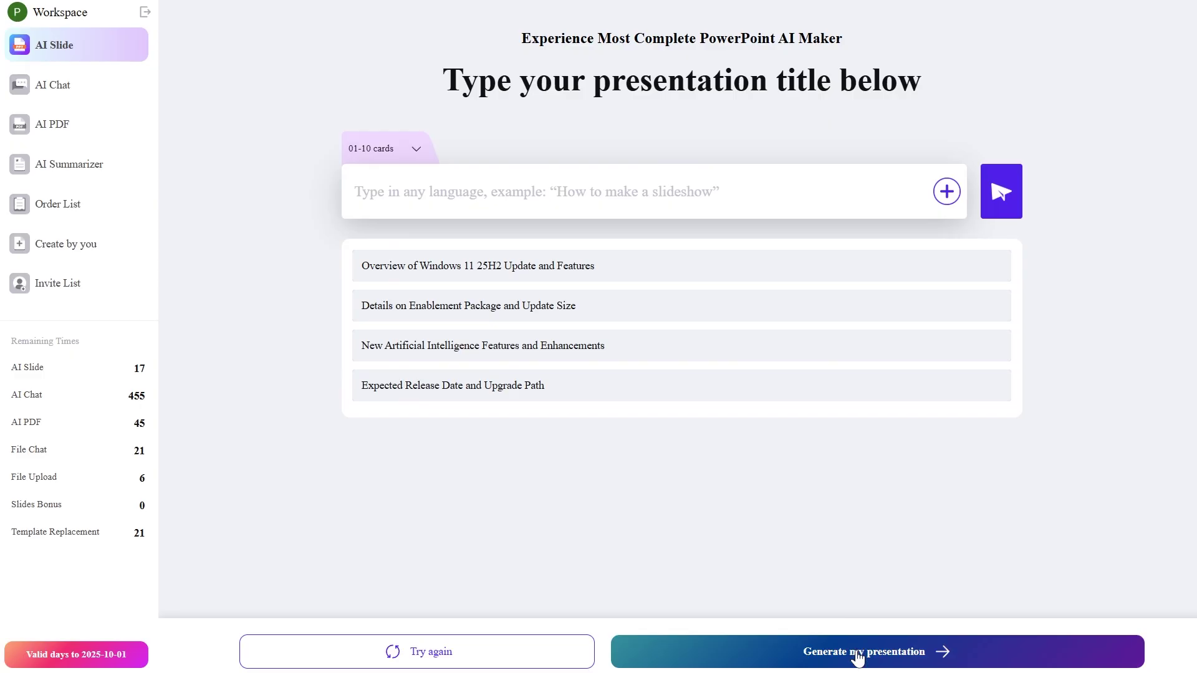
- Generate the deck from the dark-blue Hello World code template under Technology
{"action": "left_click", "coordinate": [859, 653]}
{"action": "left_click", "coordinate": [545, 47]}
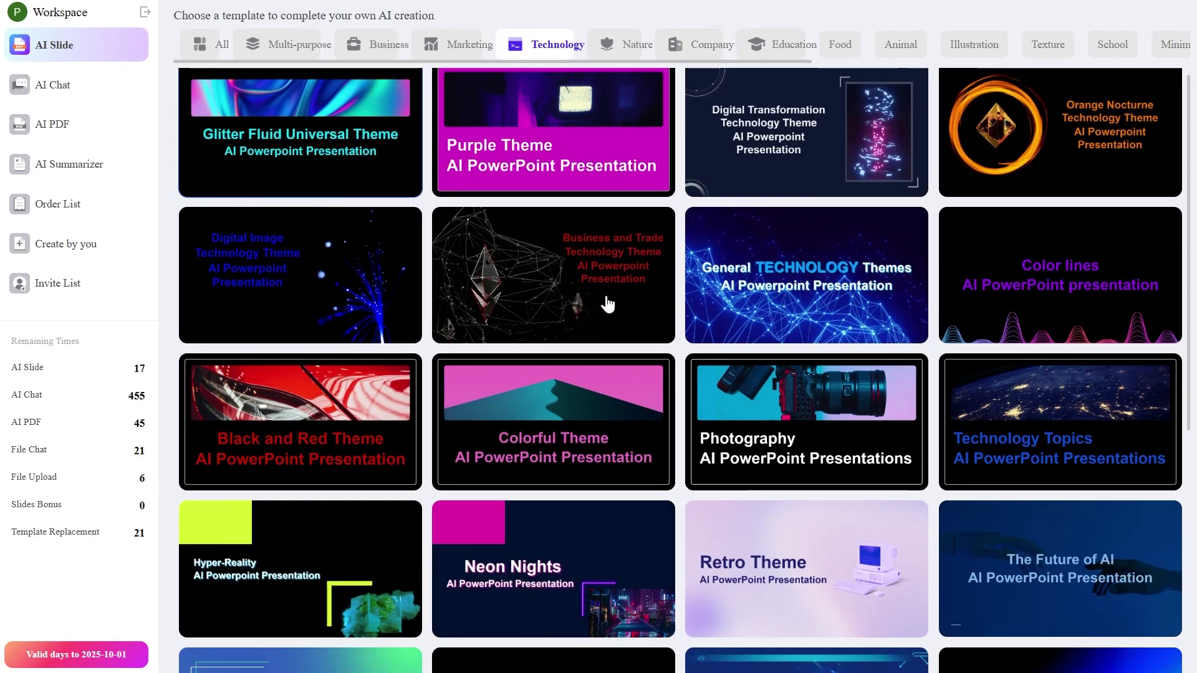
{"action": "scroll", "coordinate": [609, 302], "scroll_direction": "down", "scroll_amount": 9}
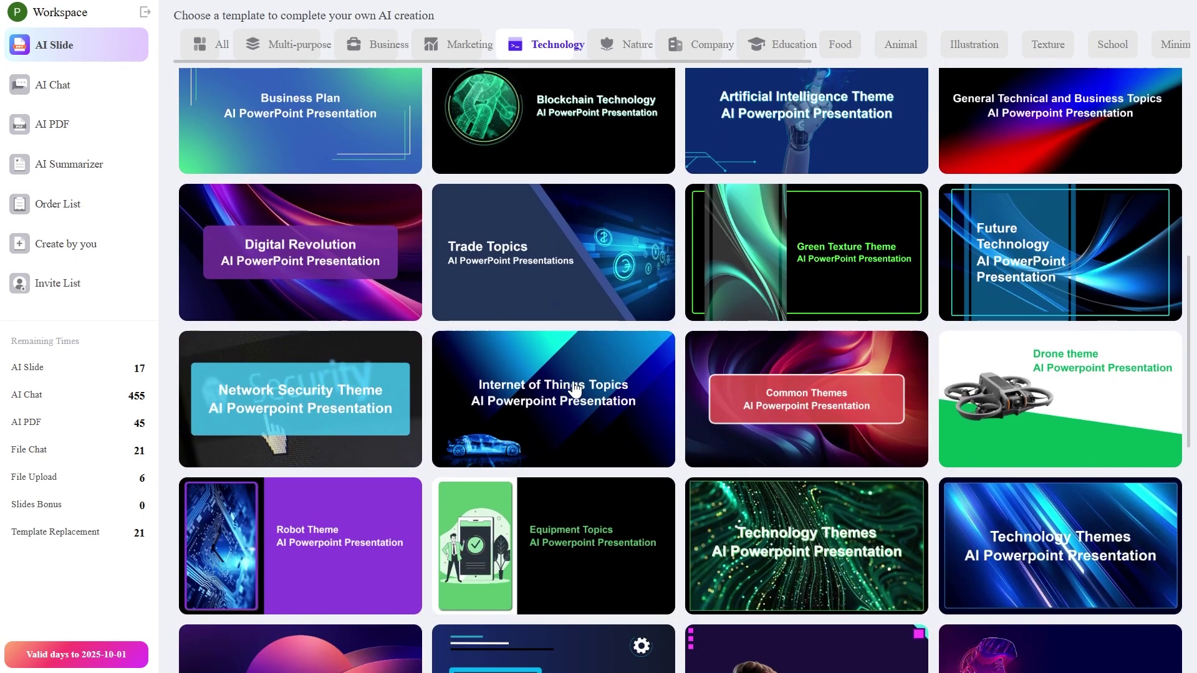
{"action": "scroll", "coordinate": [568, 399], "scroll_direction": "down", "scroll_amount": 6}
{"action": "left_click", "coordinate": [562, 406]}
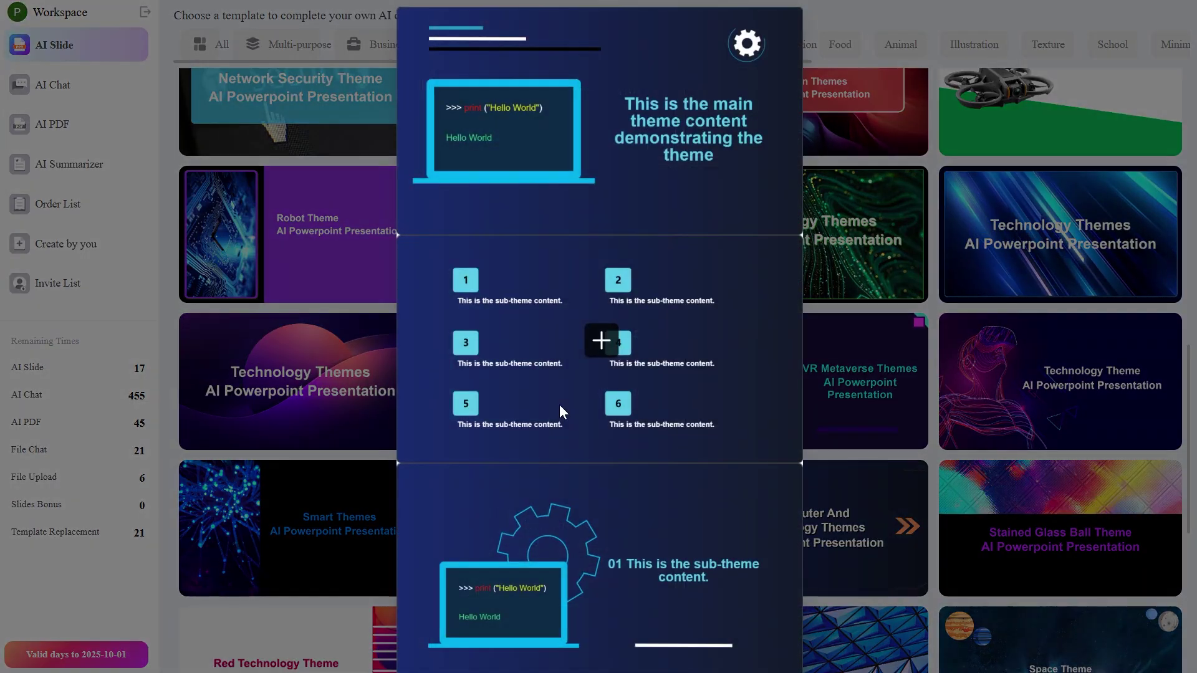
{"action": "left_click", "coordinate": [601, 343]}
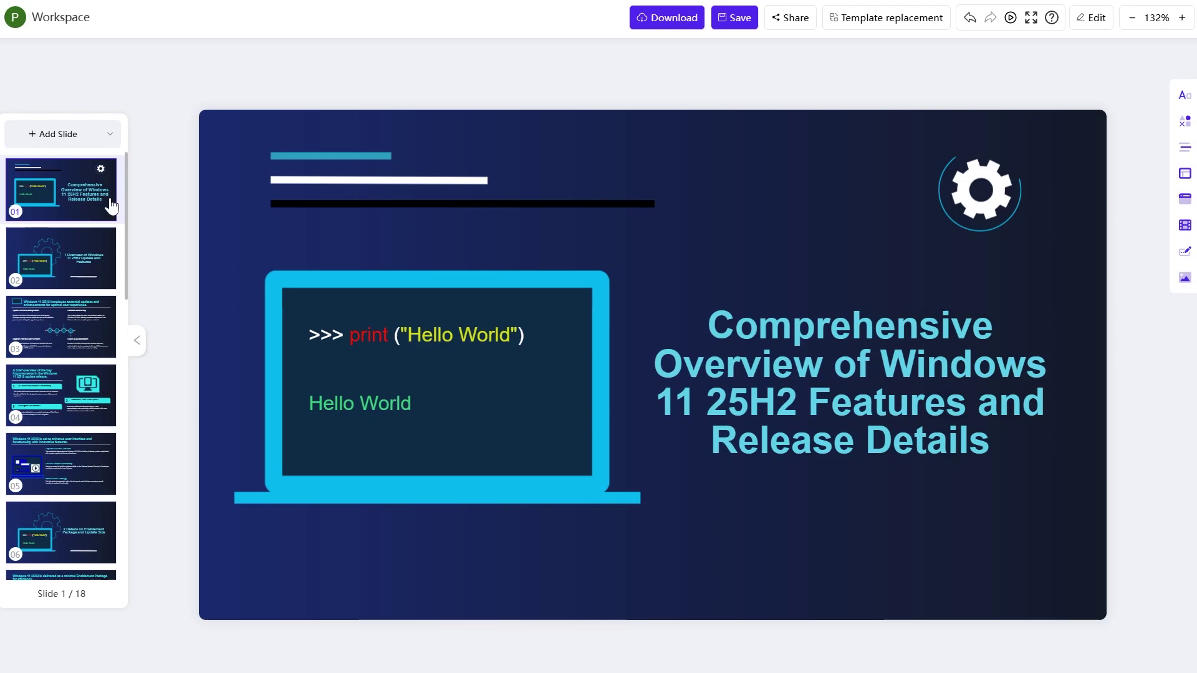
- Browse slides 2 through 18, ending on slide 14 'Expected Release Date and Upgrade Path'
{"action": "left_click", "coordinate": [61, 258]}
{"action": "left_click", "coordinate": [64, 341]}
{"action": "left_click", "coordinate": [70, 408]}
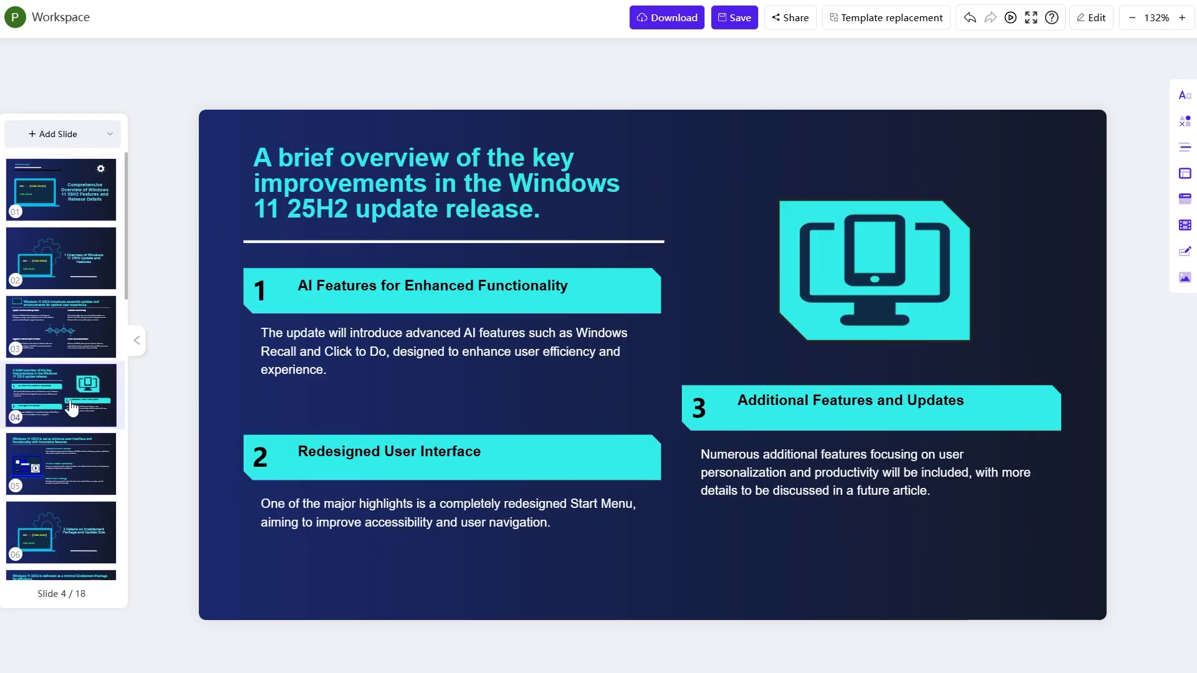
{"action": "left_click", "coordinate": [75, 467]}
{"action": "left_click", "coordinate": [63, 532]}
{"action": "scroll", "coordinate": [62, 468], "scroll_direction": "down", "scroll_amount": 2}
{"action": "scroll", "coordinate": [62, 424], "scroll_direction": "down", "scroll_amount": 2}
{"action": "left_click", "coordinate": [62, 414]}
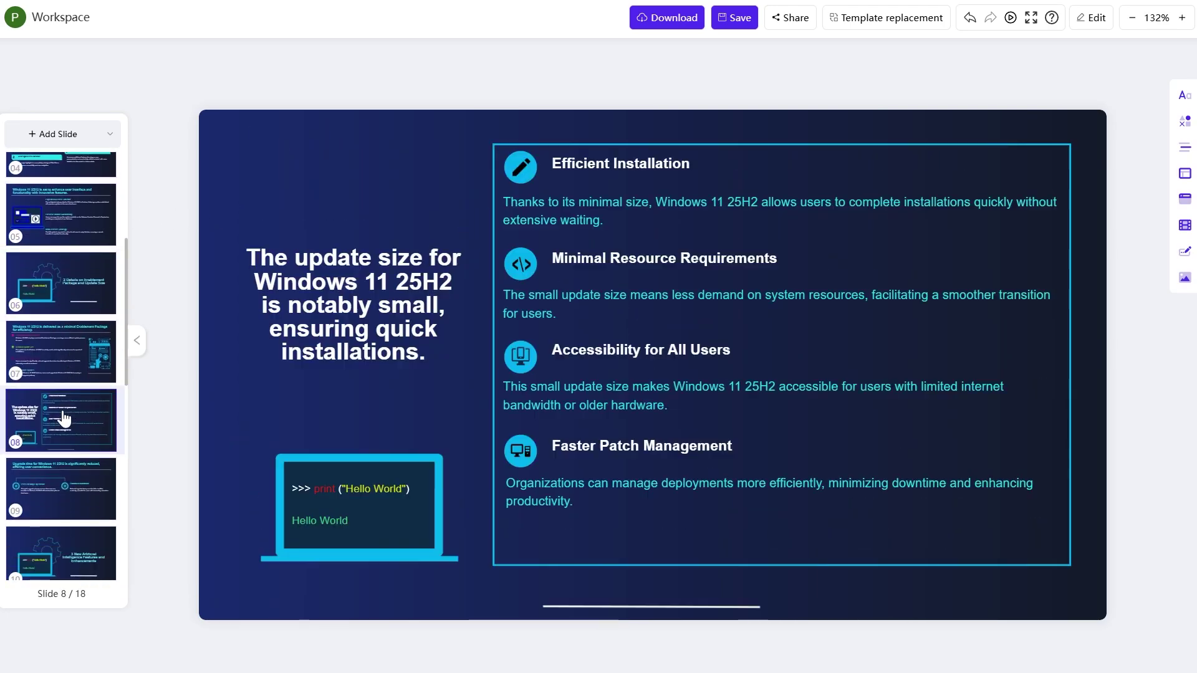
{"action": "scroll", "coordinate": [62, 414], "scroll_direction": "down", "scroll_amount": 2}
{"action": "left_click", "coordinate": [65, 425]}
{"action": "scroll", "coordinate": [63, 424], "scroll_direction": "down", "scroll_amount": 2}
{"action": "left_click", "coordinate": [59, 382]}
{"action": "left_click", "coordinate": [64, 420]}
{"action": "scroll", "coordinate": [63, 415], "scroll_direction": "down", "scroll_amount": 2}
{"action": "left_click", "coordinate": [61, 402]}
{"action": "left_click", "coordinate": [61, 454]}
{"action": "scroll", "coordinate": [61, 454], "scroll_direction": "down", "scroll_amount": 3}
{"action": "left_click", "coordinate": [55, 408]}
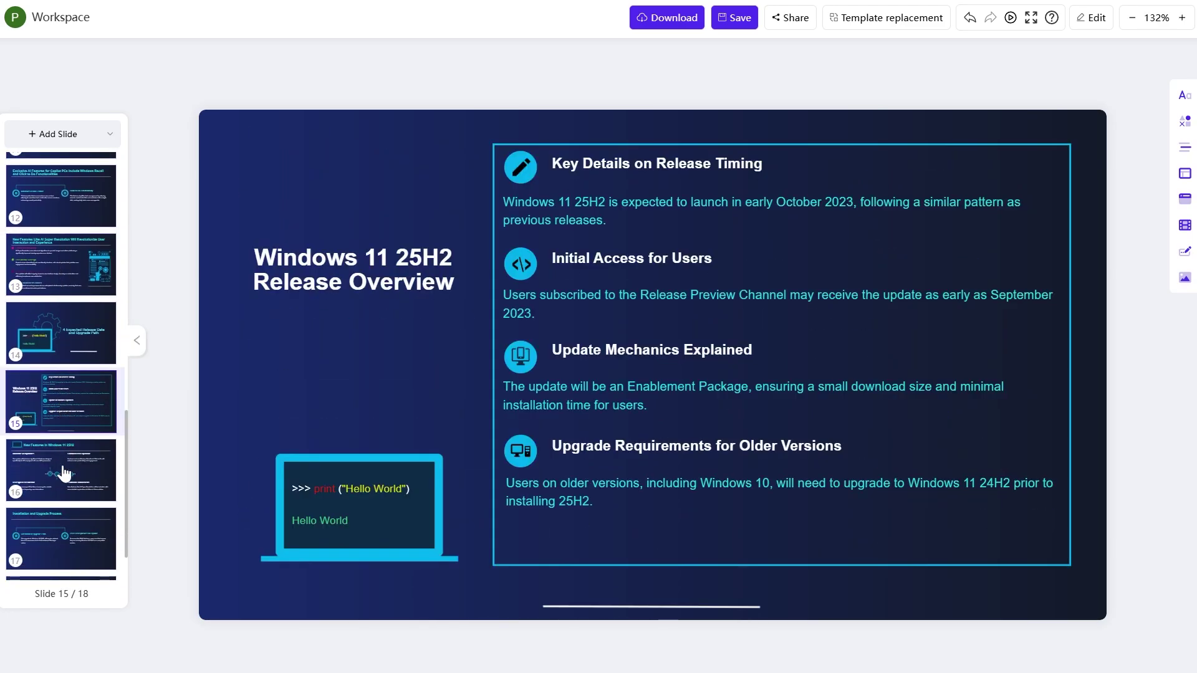
{"action": "left_click", "coordinate": [56, 466]}
{"action": "left_click", "coordinate": [68, 516]}
{"action": "scroll", "coordinate": [62, 468], "scroll_direction": "down", "scroll_amount": 1}
{"action": "left_click", "coordinate": [67, 529]}
{"action": "scroll", "coordinate": [75, 458], "scroll_direction": "up", "scroll_amount": 1}
{"action": "left_click", "coordinate": [54, 312]}
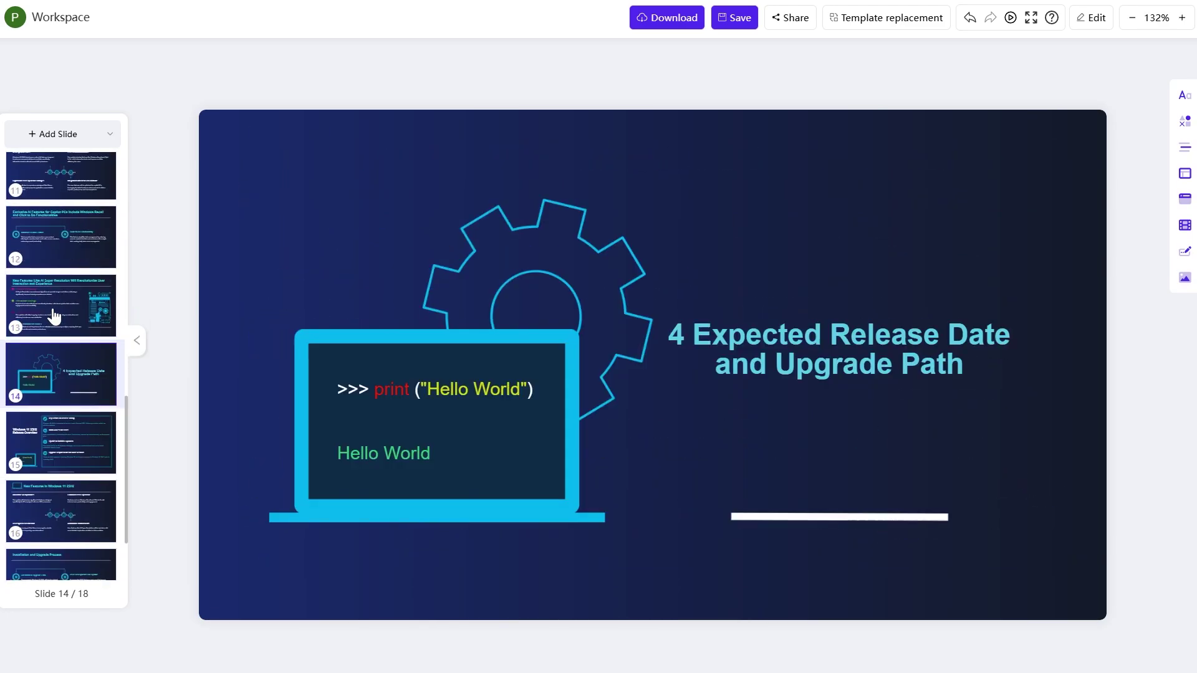
{"action": "scroll", "coordinate": [54, 312], "scroll_direction": "up", "scroll_amount": 10}
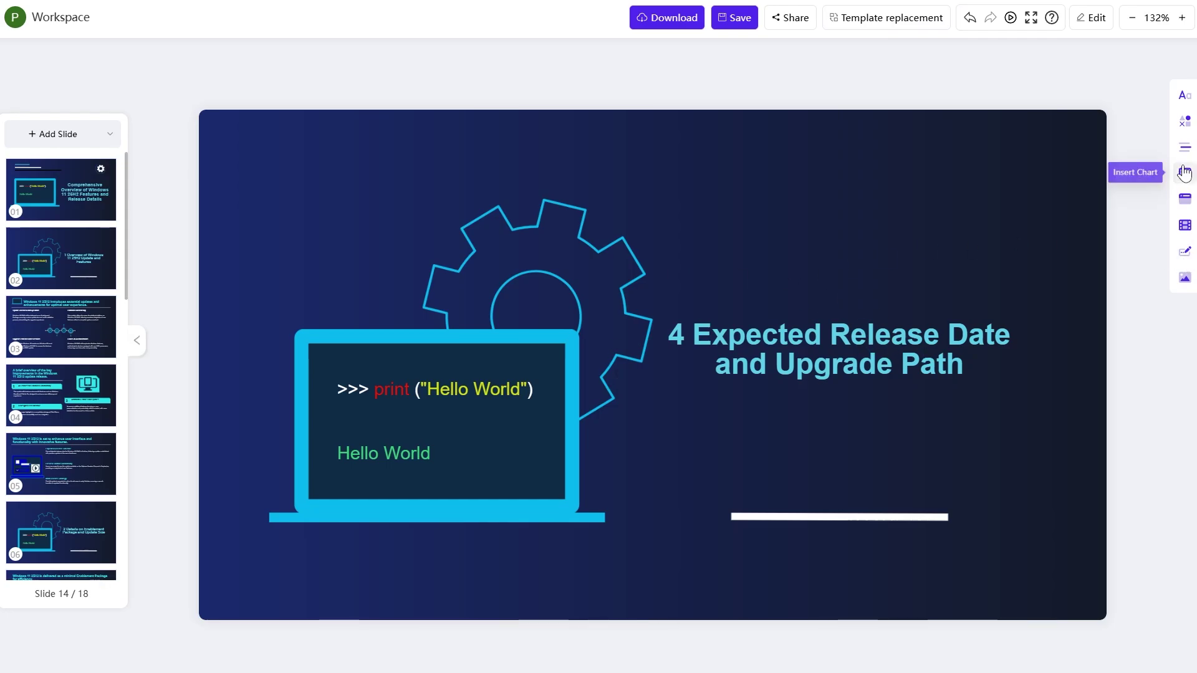
- Return to the title slide and copy the deck's share link
{"action": "left_click", "coordinate": [815, 316]}
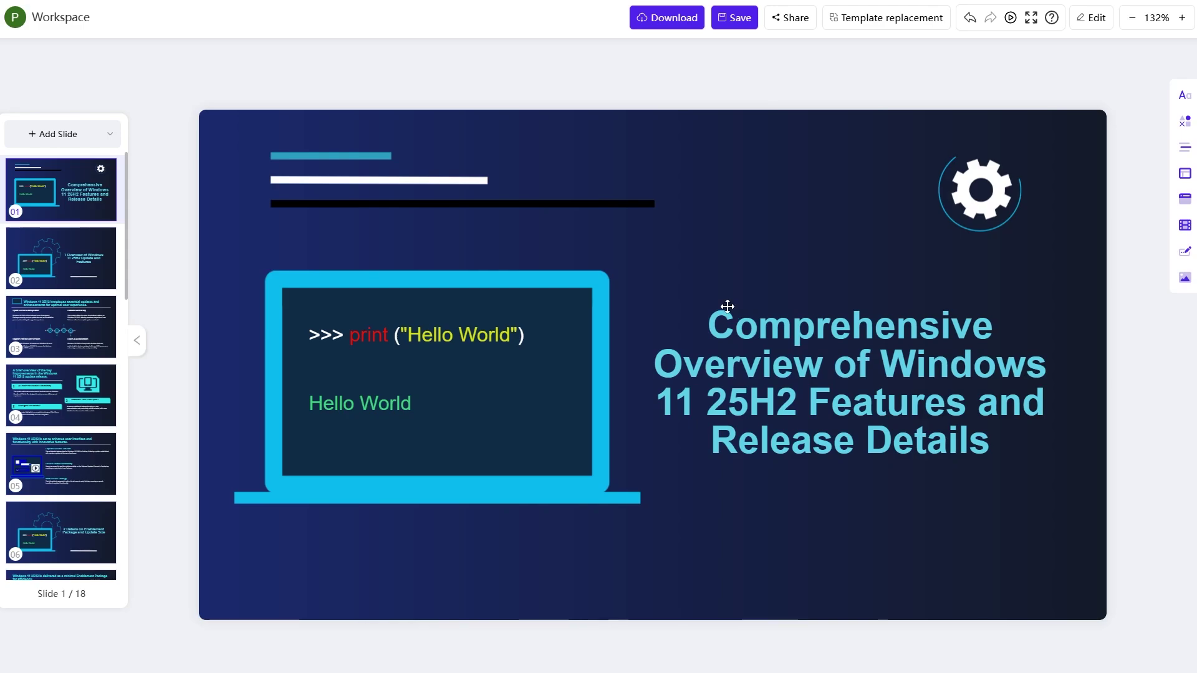
{"action": "left_click", "coordinate": [788, 17]}
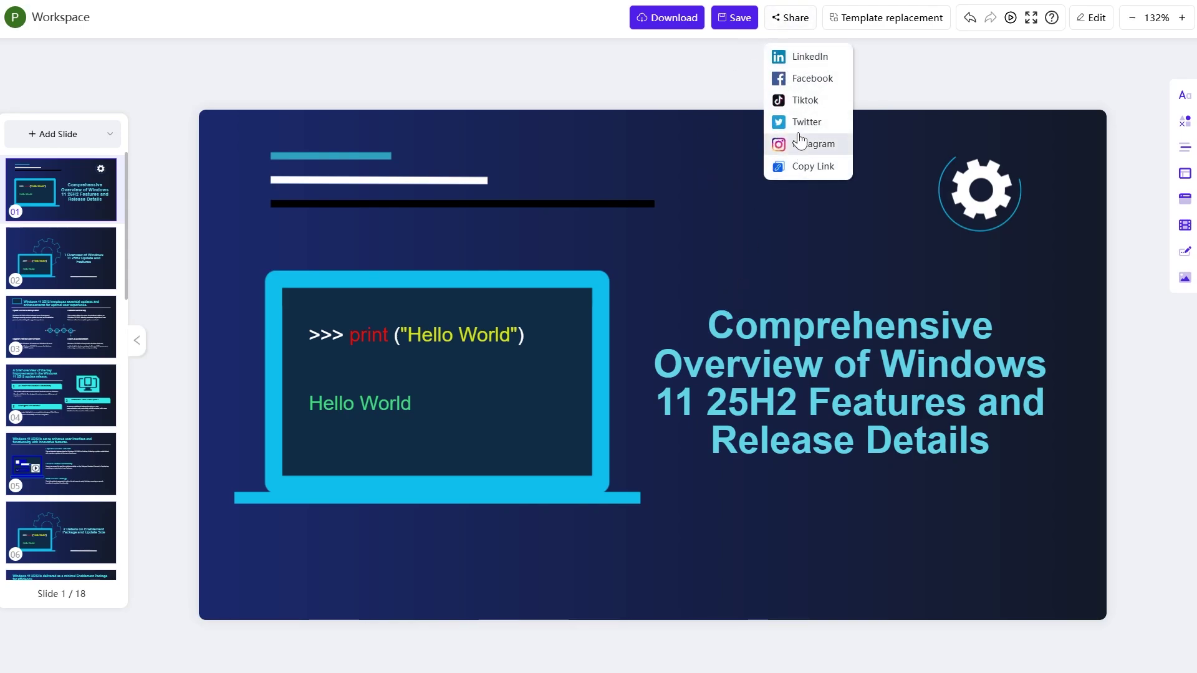
{"action": "left_click", "coordinate": [805, 167]}
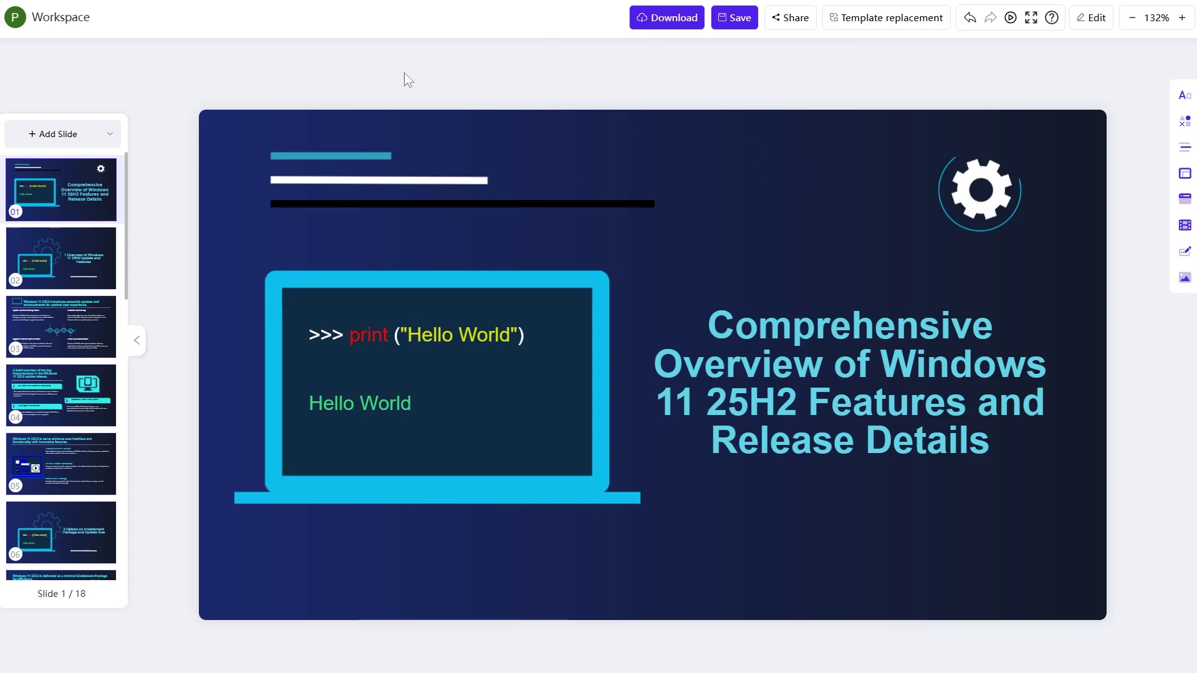
- Set the title font to Microsoft YaHei, adjust its opacity and add a blurred shadow
{"action": "double_click", "coordinate": [707, 339]}
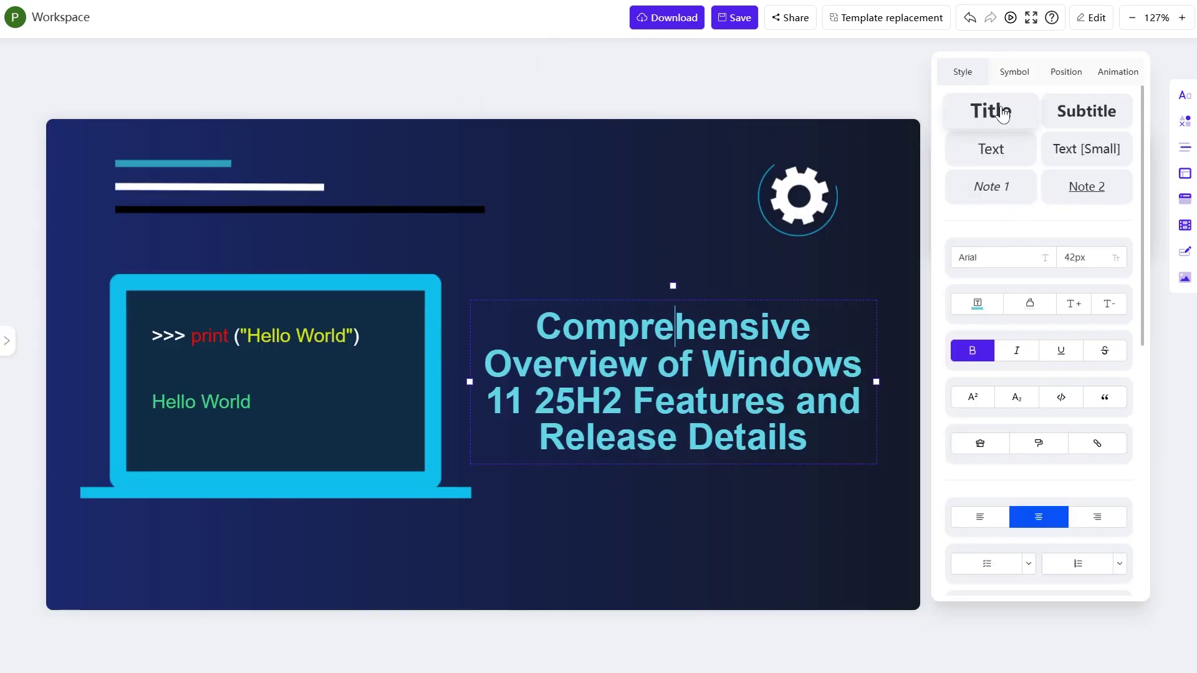
{"action": "left_click", "coordinate": [1013, 269]}
{"action": "left_click", "coordinate": [1001, 324]}
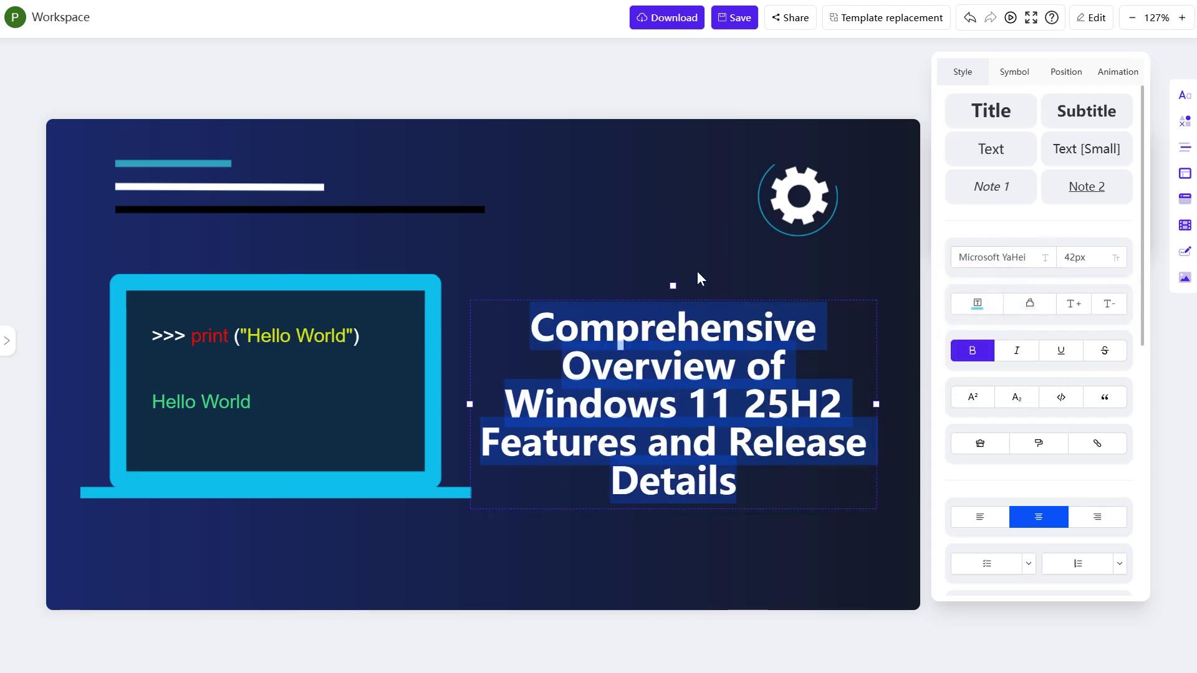
{"action": "scroll", "coordinate": [1024, 557], "scroll_direction": "down", "scroll_amount": 5}
{"action": "left_click_drag", "start_coordinate": [1074, 572], "coordinate": [1104, 571]}
{"action": "left_click", "coordinate": [1112, 507]}
{"action": "left_click_drag", "start_coordinate": [1018, 580], "coordinate": [1046, 580]}
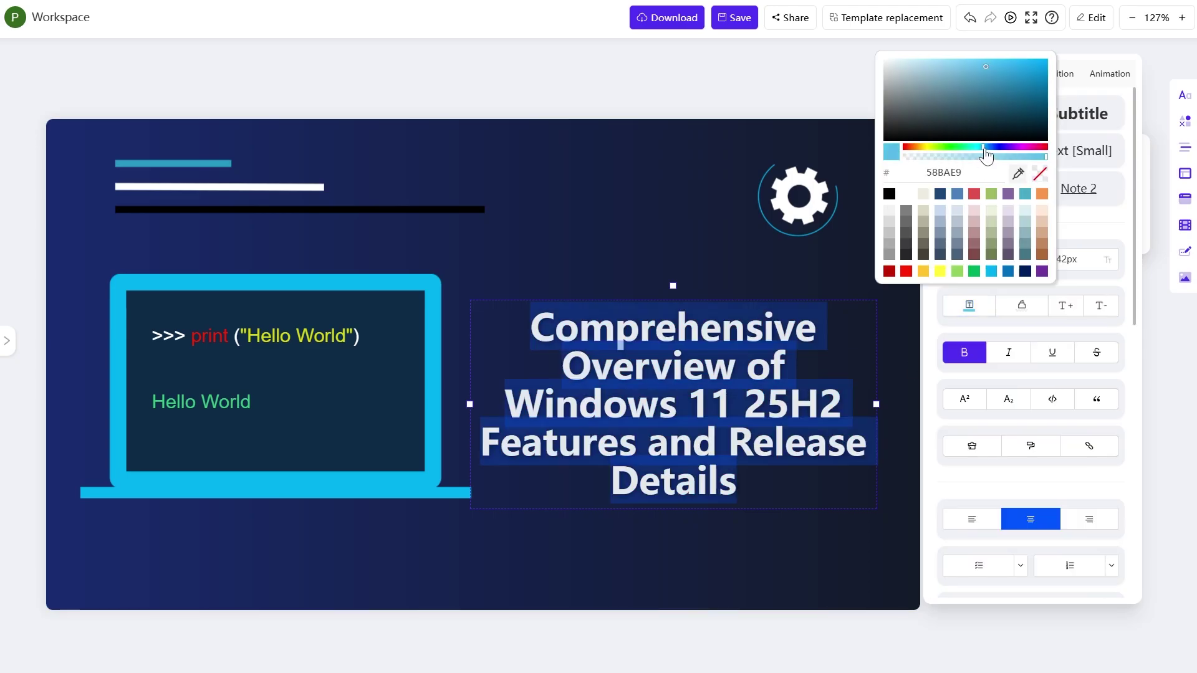
- Add a black border to the title box and apply the purple slide colour theme
{"action": "left_click", "coordinate": [820, 367]}
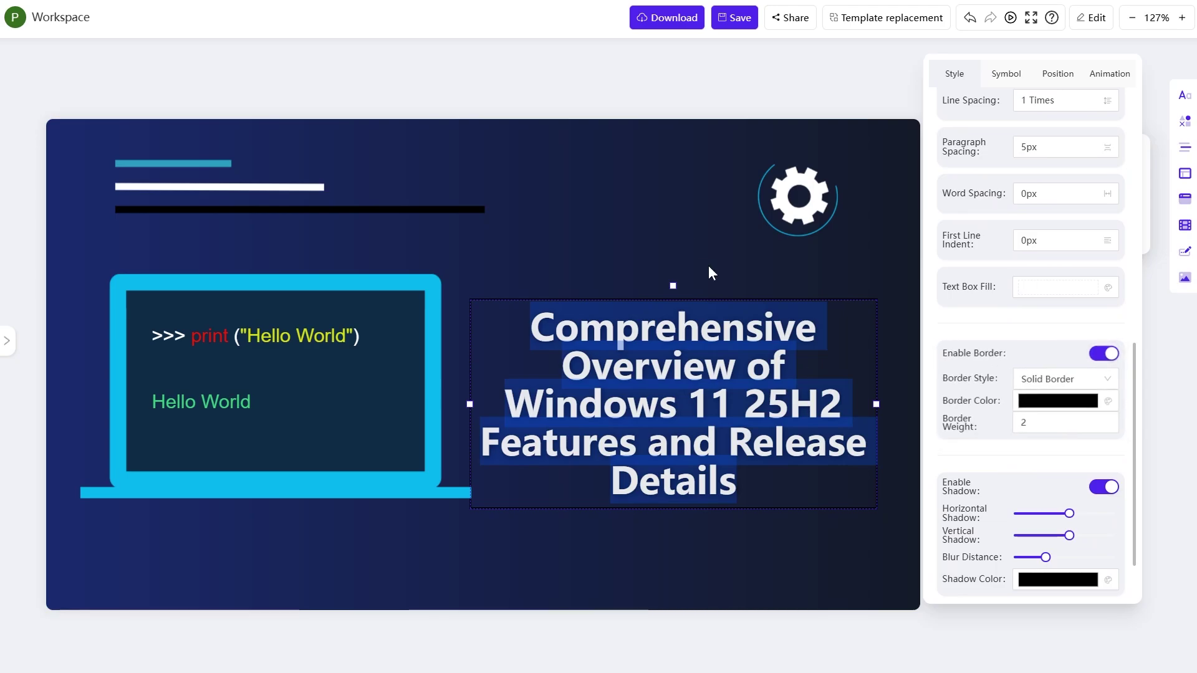
{"action": "left_click", "coordinate": [710, 267]}
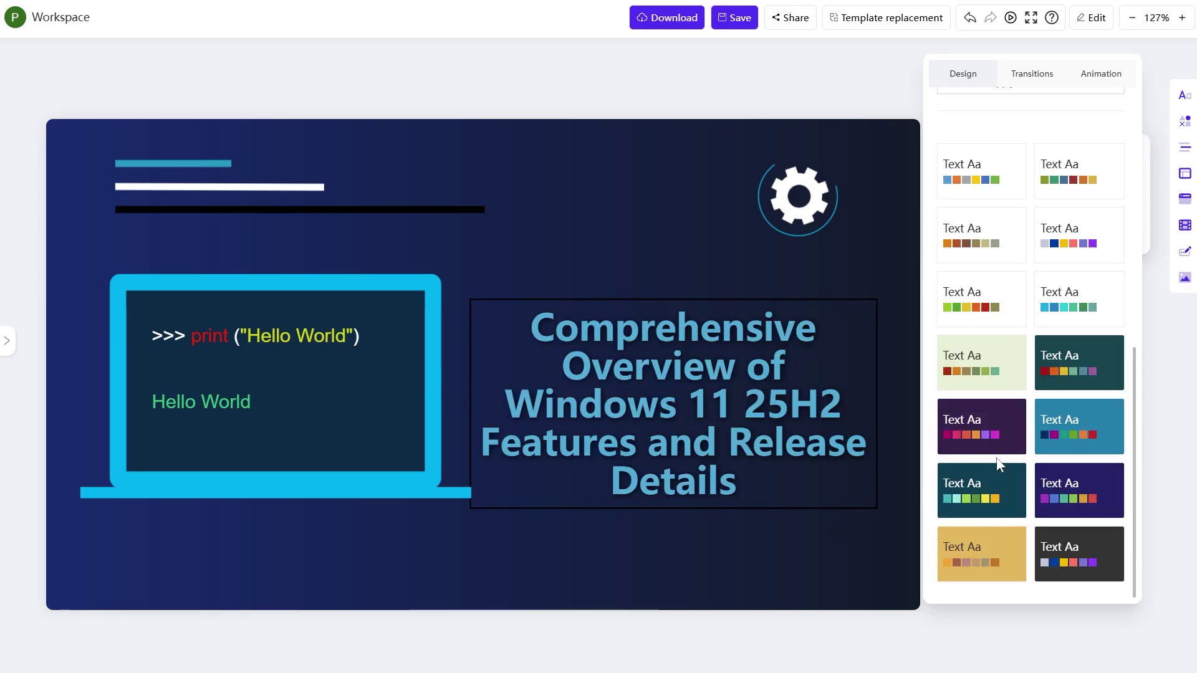
{"action": "left_click", "coordinate": [974, 416]}
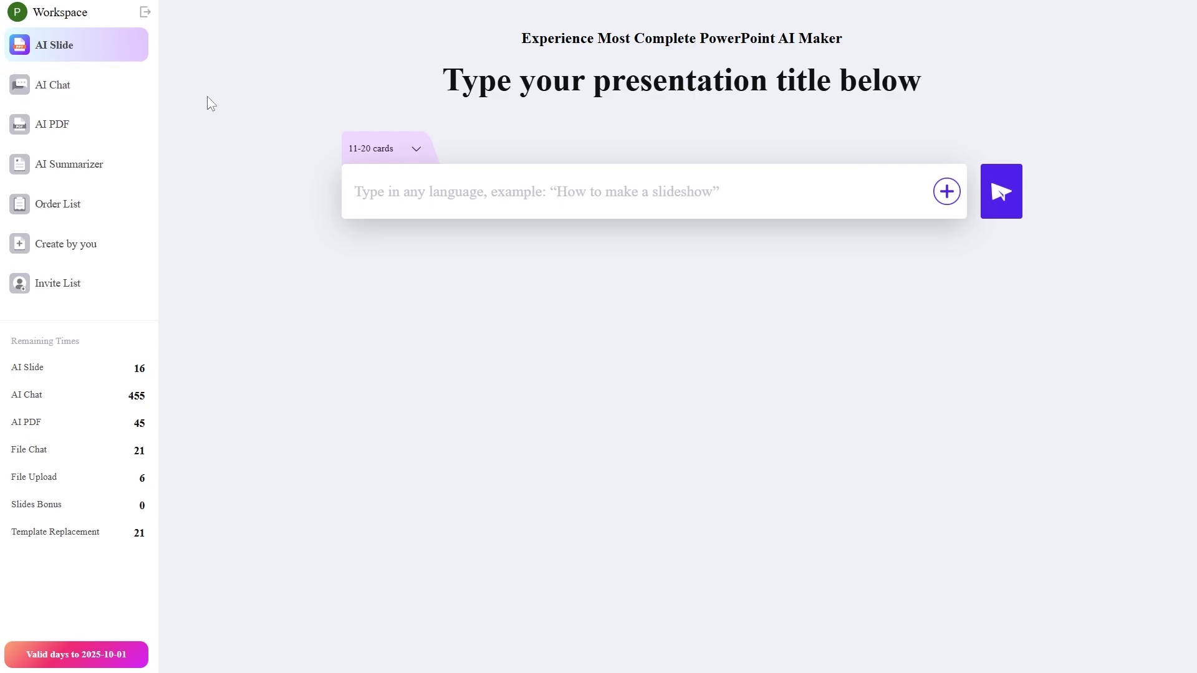
- Ask AI Chat 'tell me something about windows 11' and get an overview of its key features
{"action": "left_click", "coordinate": [60, 90]}
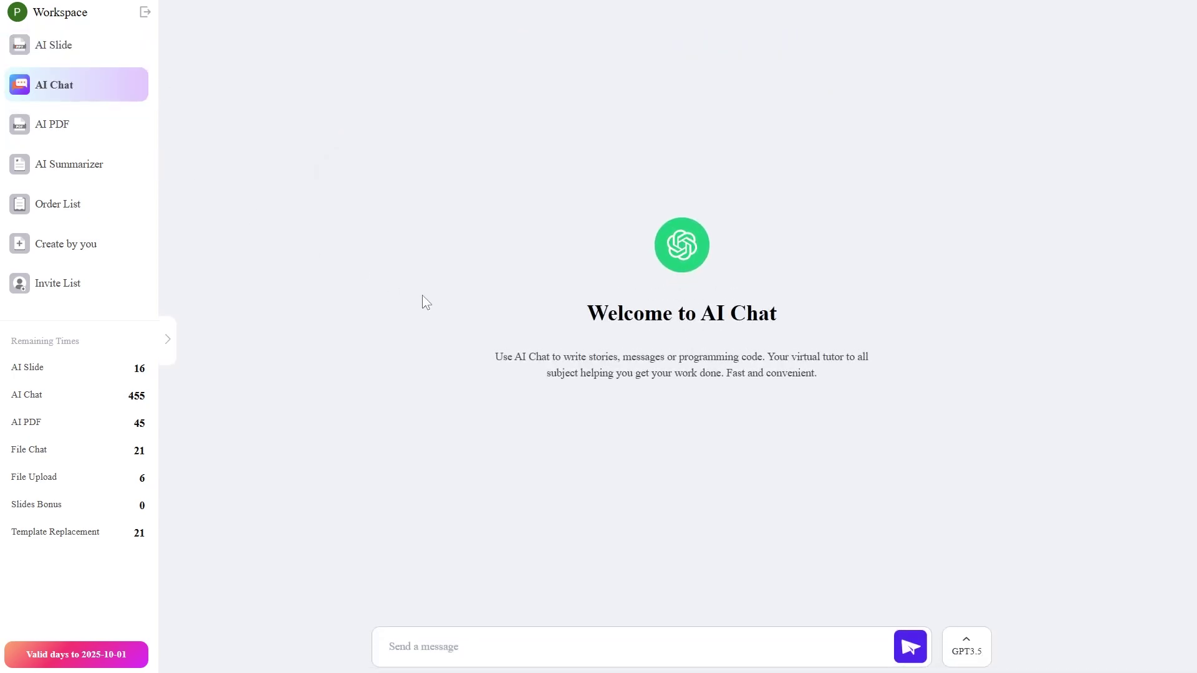
{"action": "left_click_drag", "start_coordinate": [561, 357], "coordinate": [879, 385]}
{"action": "left_click", "coordinate": [876, 380]}
{"action": "left_click", "coordinate": [457, 655]}
{"action": "type", "text": "tell me something about windows 11"}
{"action": "key", "text": "Return"}
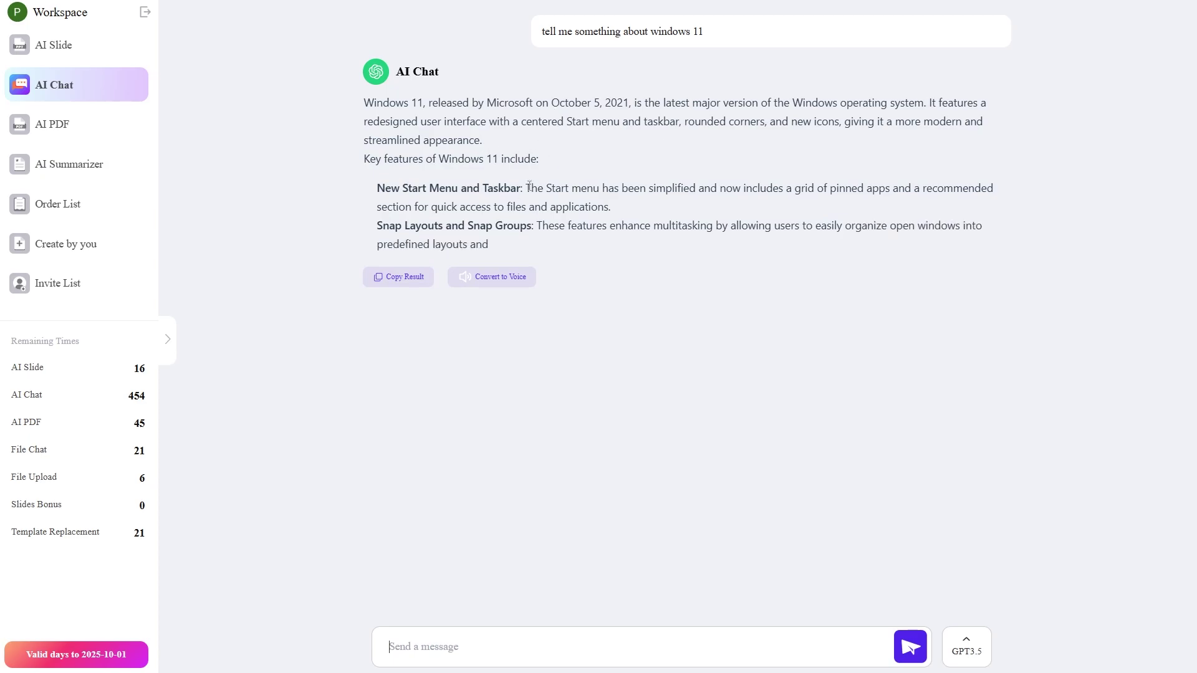
- Show the AI PDF tools: Merge, Split, Image to PDF, Watermark, Stamp and PDF to Image
{"action": "left_click", "coordinate": [75, 128]}
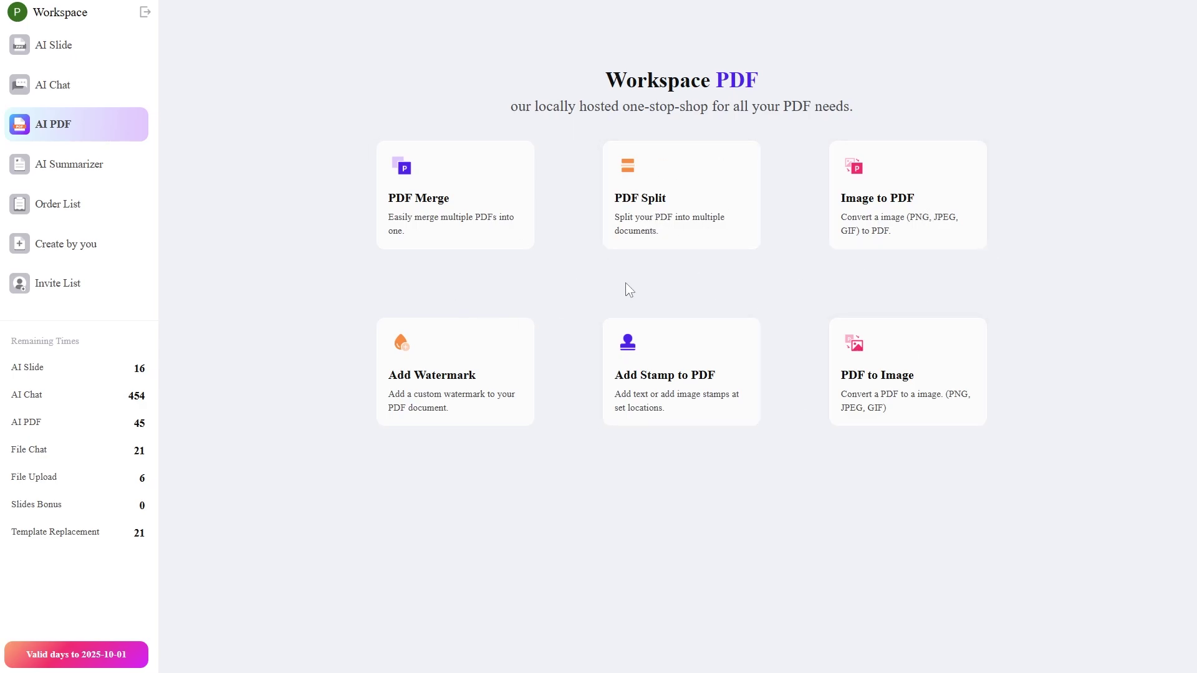
- Start uploading article.pdf into the AI Summarizer
{"action": "left_click", "coordinate": [63, 177]}
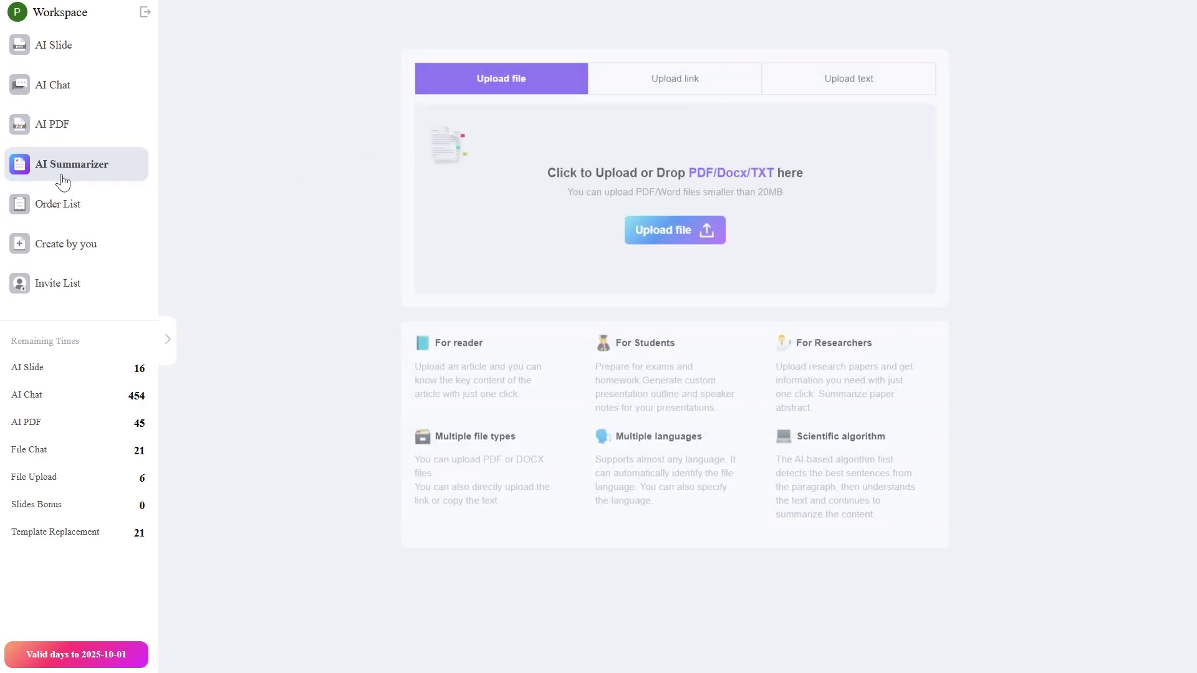
{"action": "left_click", "coordinate": [717, 206]}
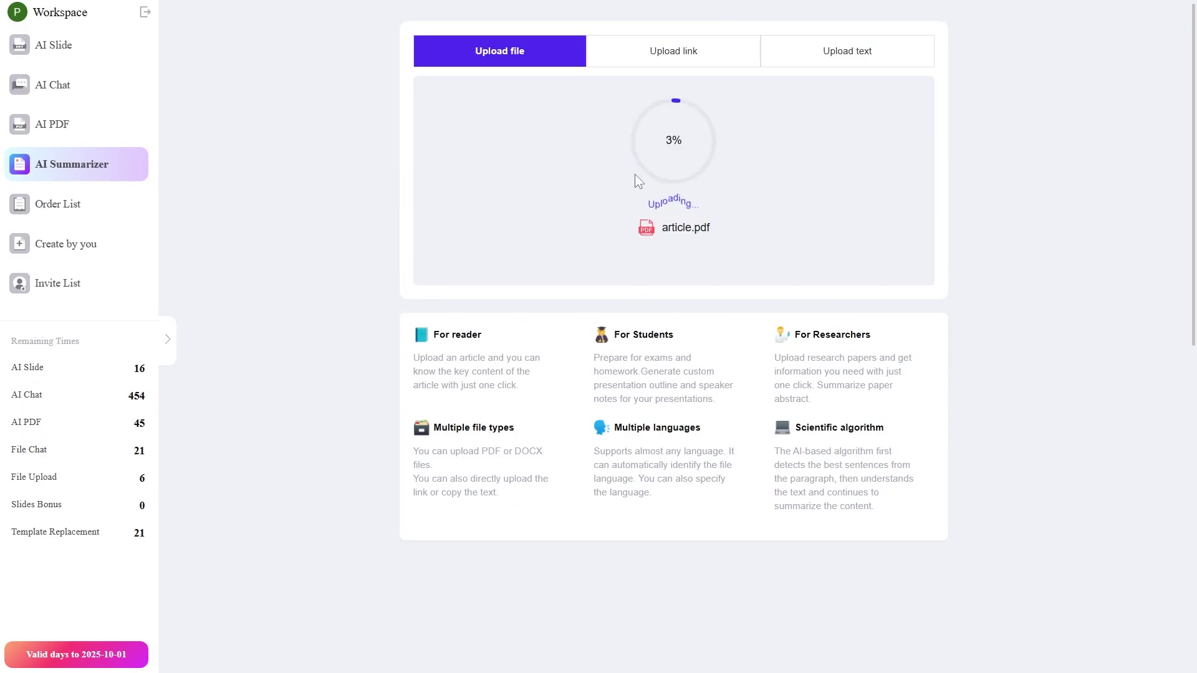